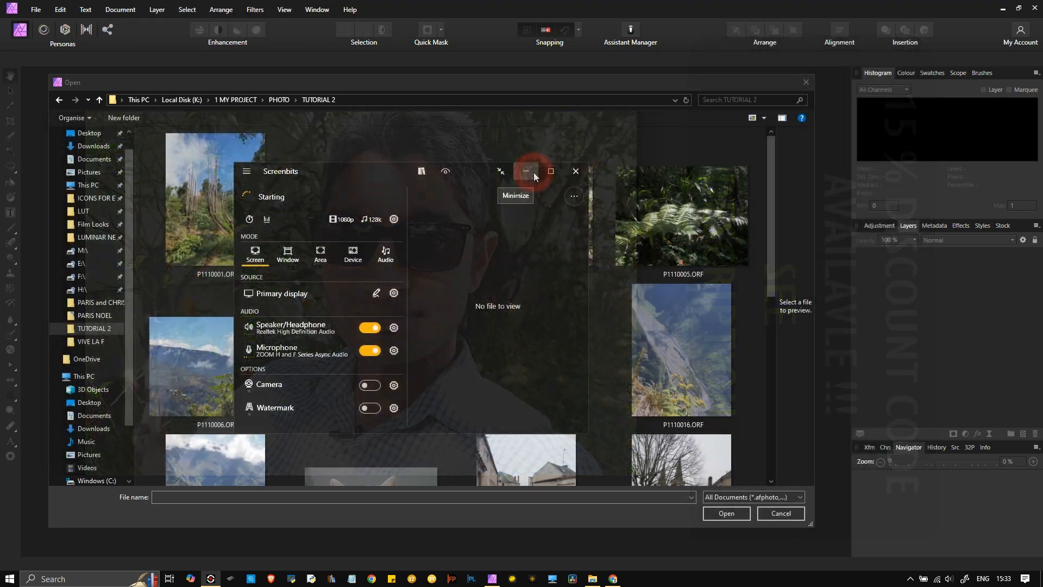
# - Open the moss macro raw P1110002.ORF from the TUTORIAL 2 folder
pyautogui.click(533, 172)
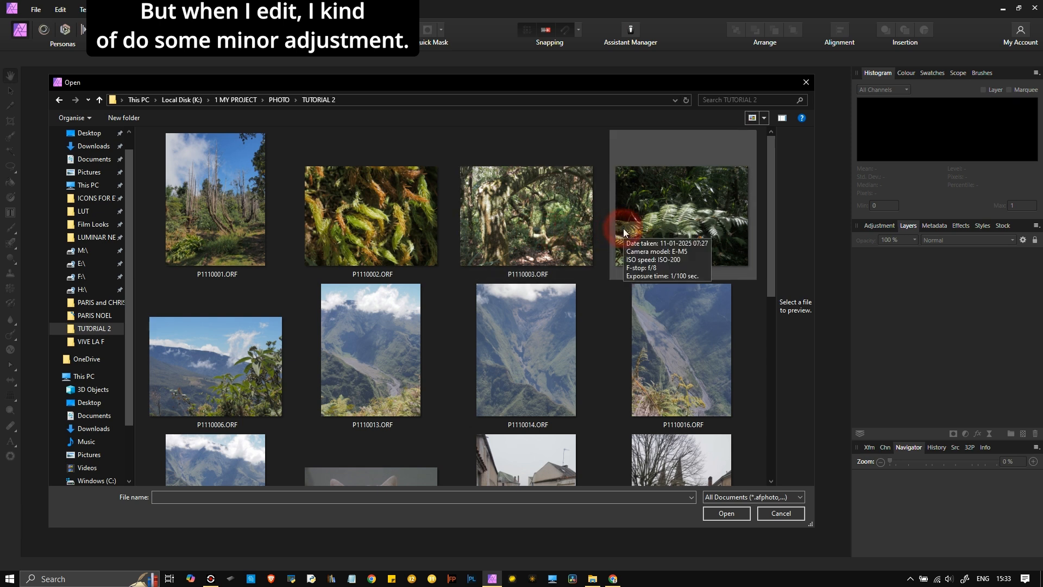
pyautogui.click(338, 235)
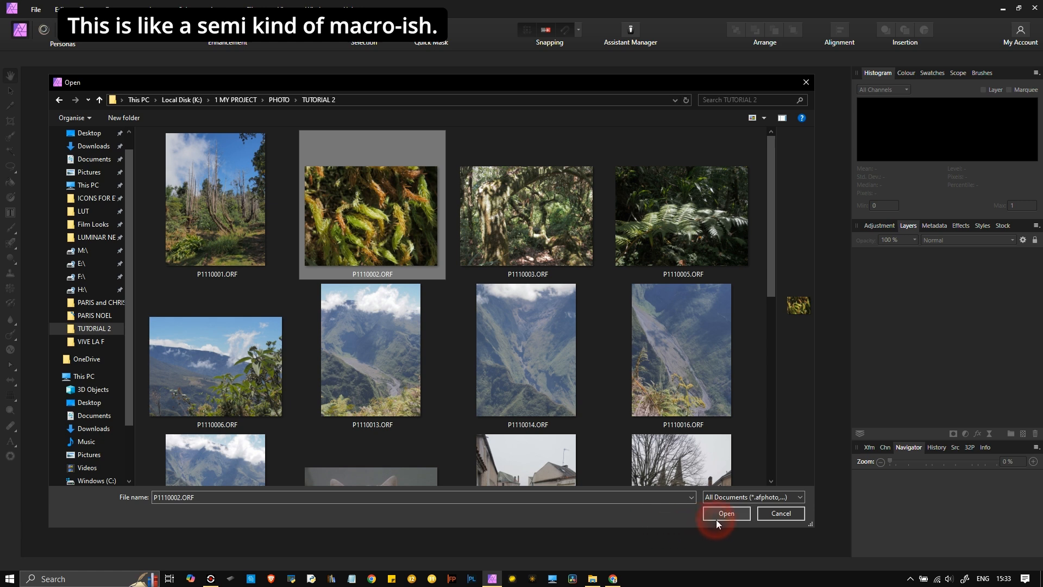
pyautogui.click(716, 519)
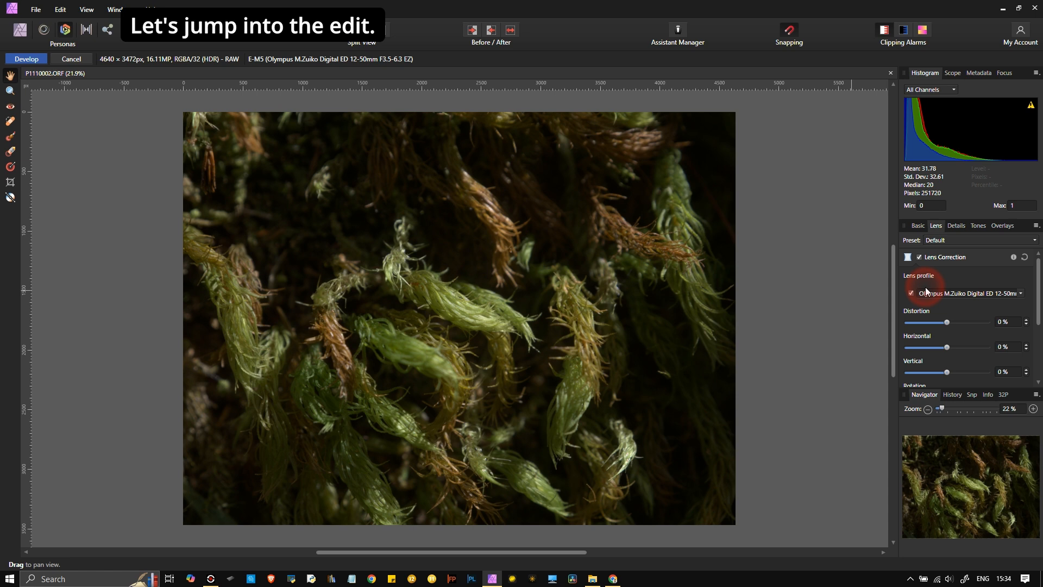
# - Enable Detail Refinement at 59% radius and 21% amount, and turn on Noise Reduction
pyautogui.click(956, 227)
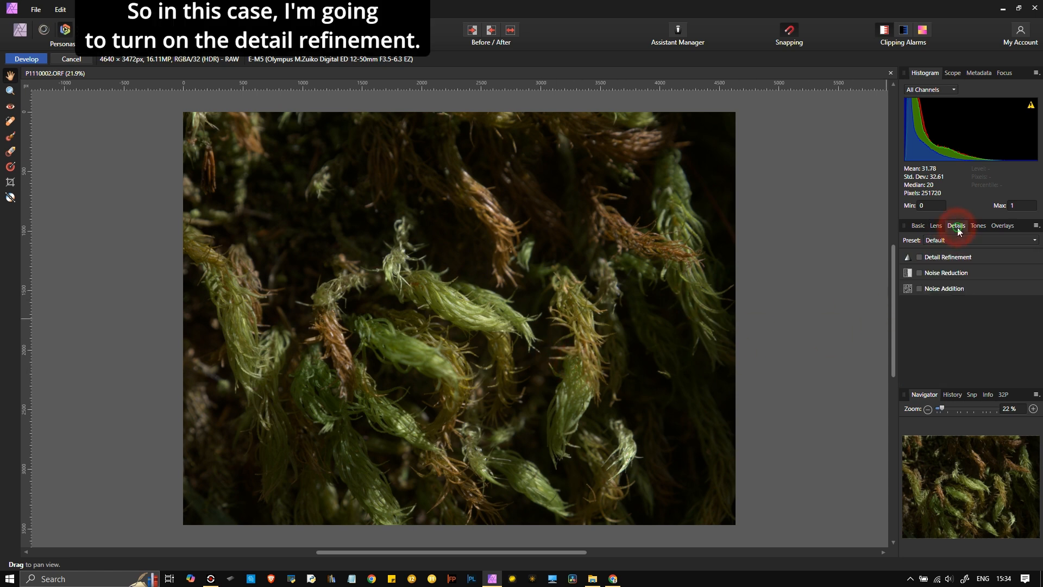
pyautogui.click(920, 257)
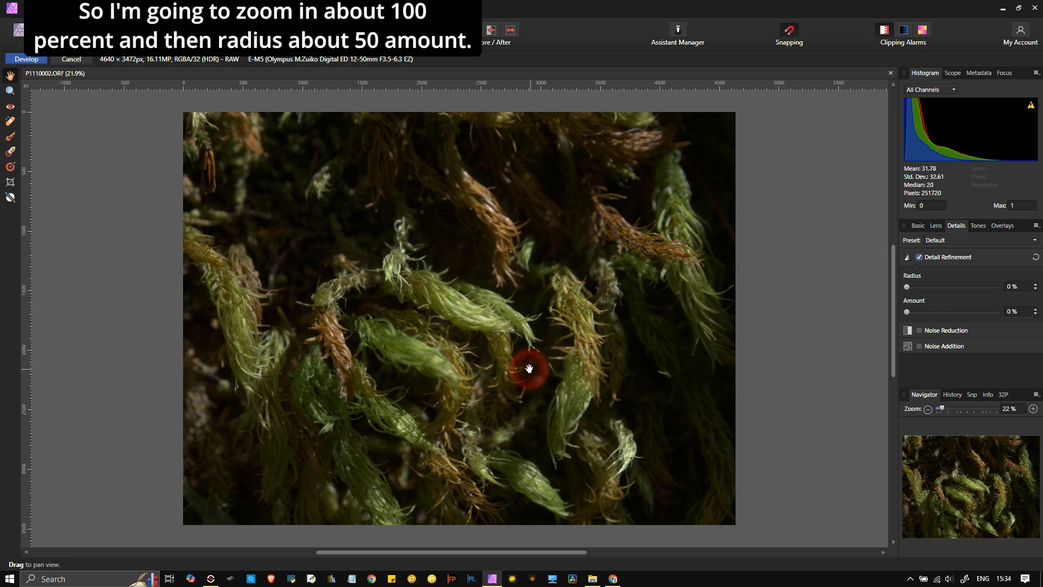
pyautogui.scroll(5, 510, 342)
pyautogui.scroll(-1, 505, 333)
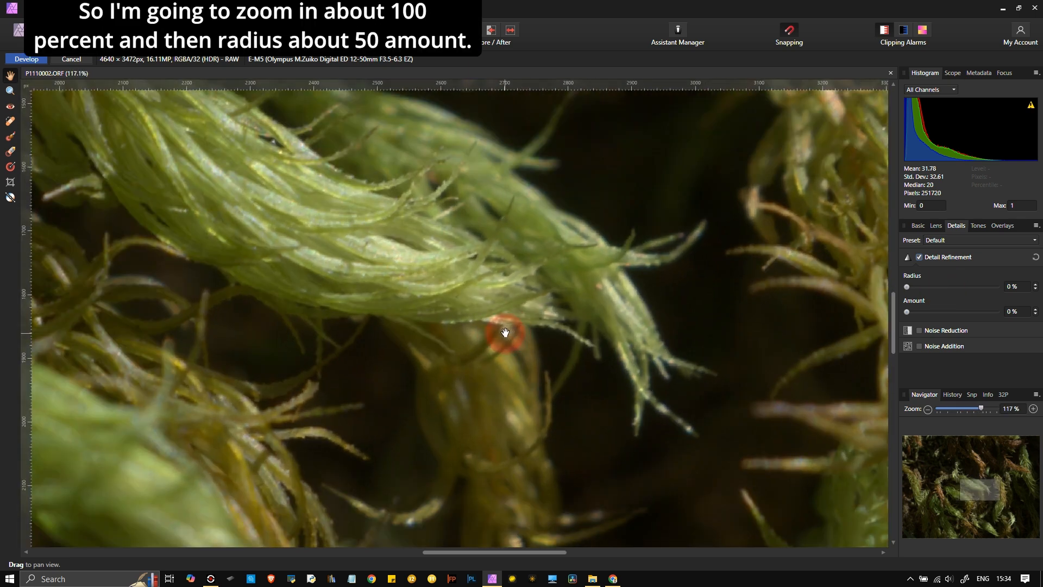
pyautogui.moveTo(408, 239); pyautogui.dragTo(425, 286)
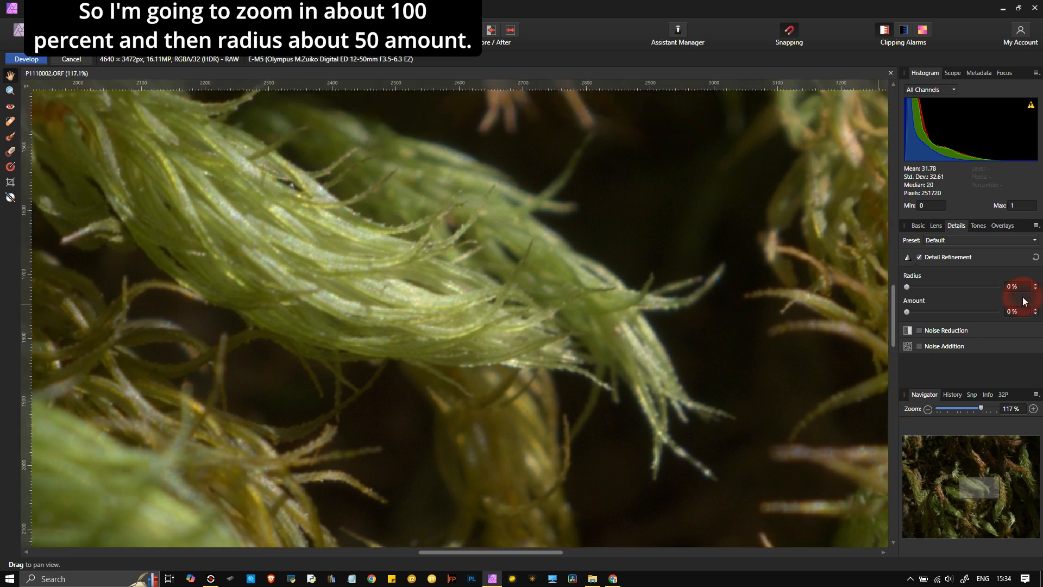
pyautogui.click(960, 287)
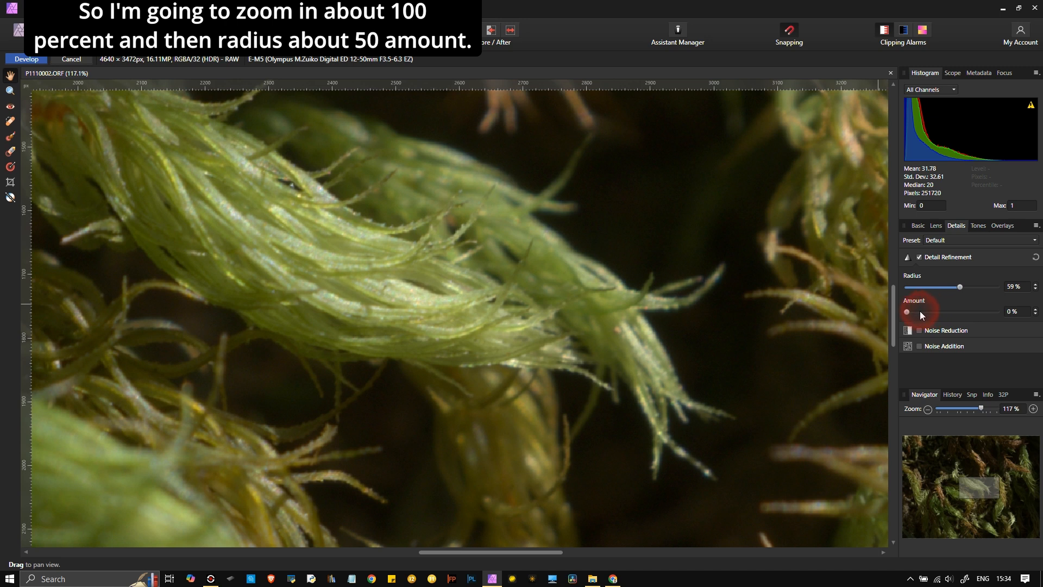
pyautogui.click(919, 312)
pyautogui.moveTo(923, 314); pyautogui.dragTo(926, 312)
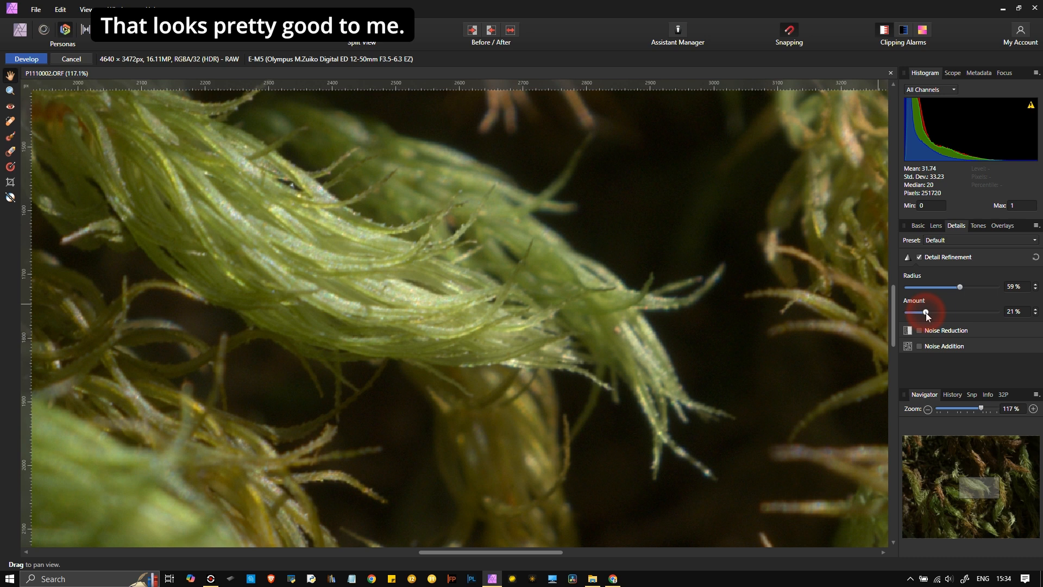
pyautogui.click(919, 330)
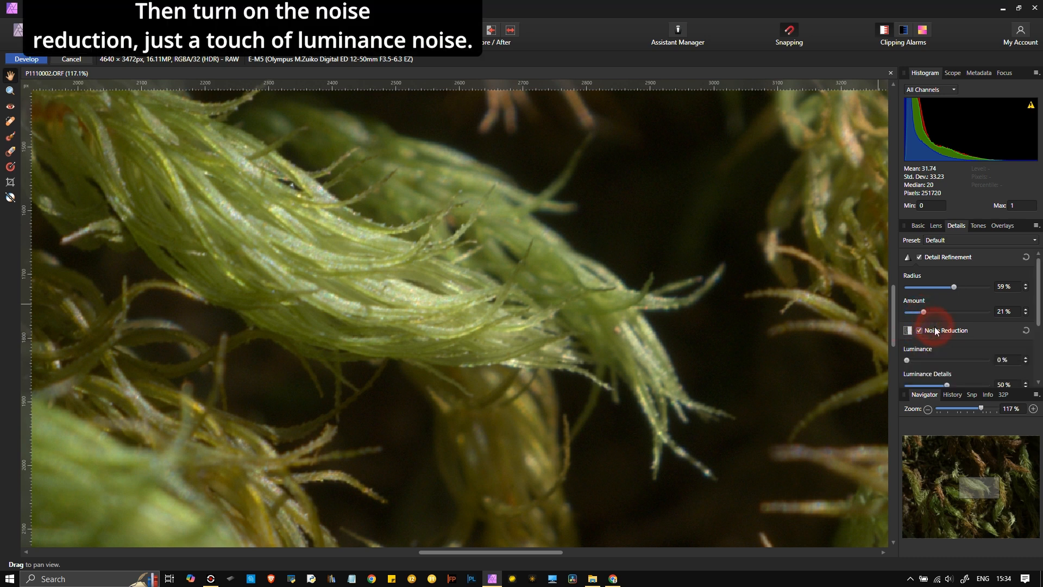
# - Set Luminance noise reduction to 10%
pyautogui.click(914, 360)
pyautogui.scroll(-1, 928, 347)
pyautogui.scroll(-1, 942, 354)
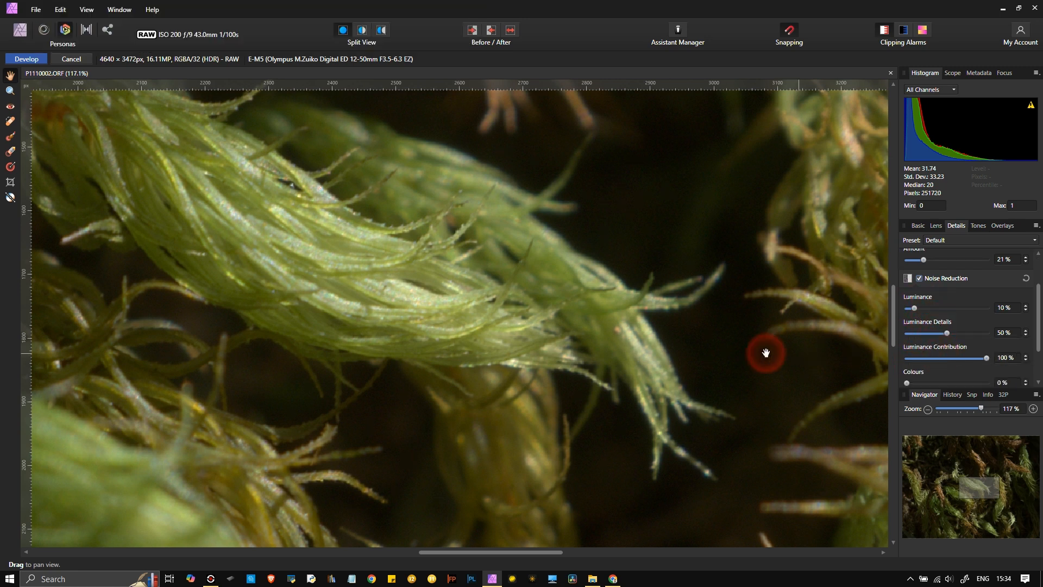
pyautogui.moveTo(679, 173); pyautogui.dragTo(647, 259)
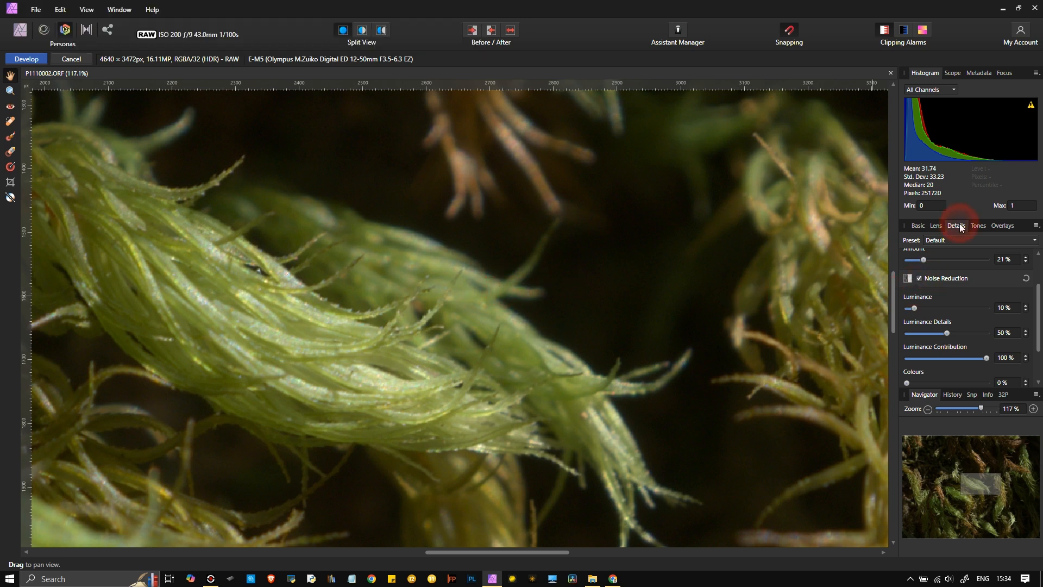
# - Enable Curves in the Tones tab and raise the curve's midpoint to brighten mid-tones
pyautogui.click(978, 227)
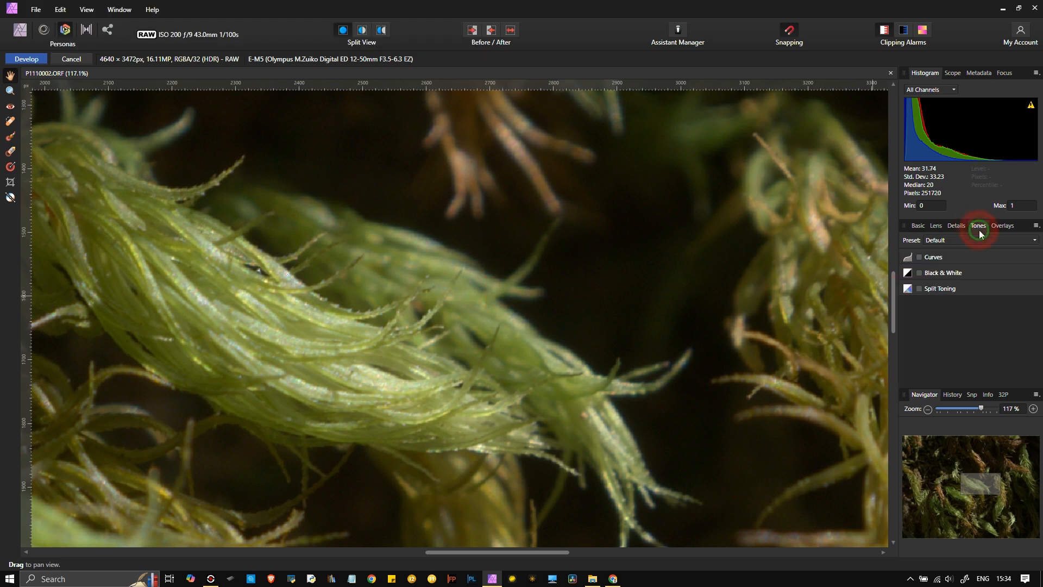
pyautogui.click(943, 259)
pyautogui.moveTo(1031, 303); pyautogui.dragTo(1036, 336)
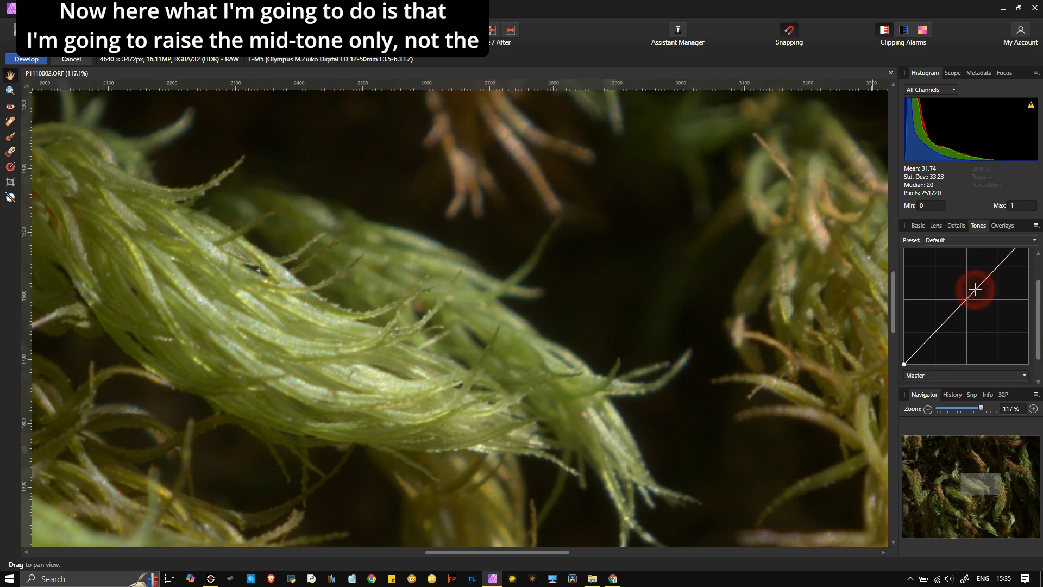
pyautogui.moveTo(964, 303); pyautogui.dragTo(961, 291)
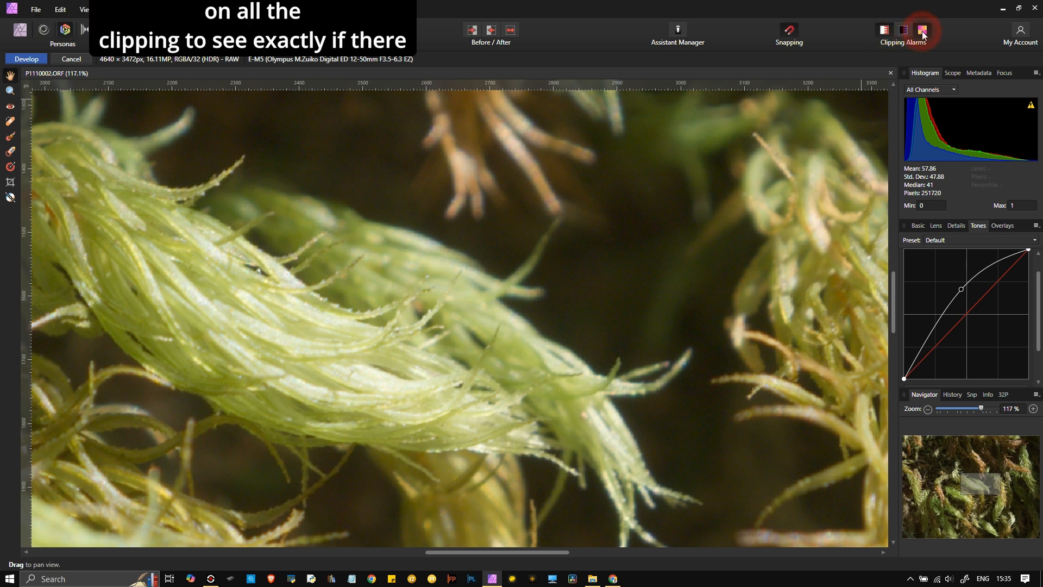
pyautogui.scroll(-5, 675, 356)
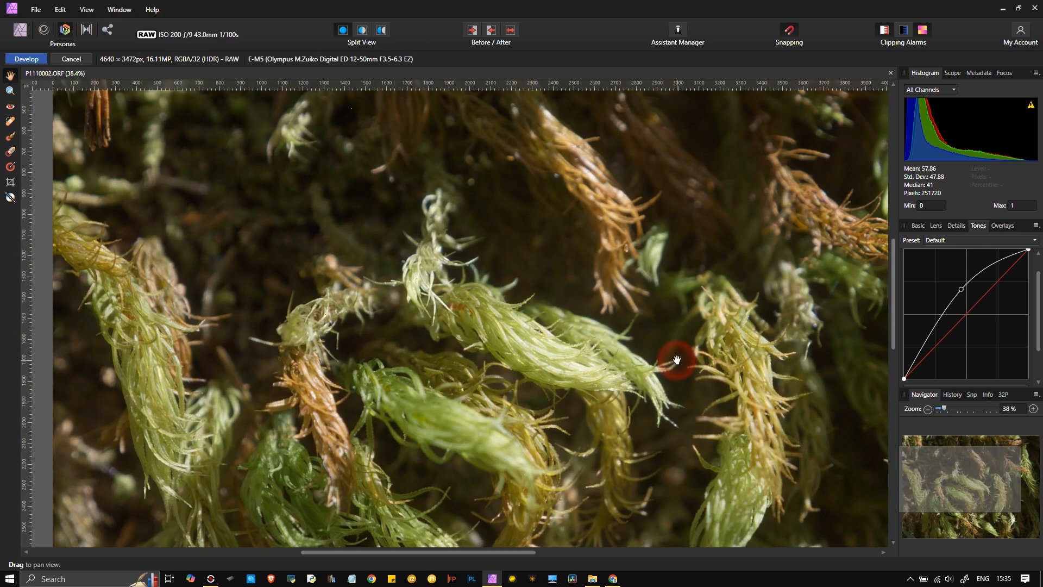
pyautogui.scroll(-3, 677, 360)
pyautogui.moveTo(616, 525); pyautogui.dragTo(489, 458)
pyautogui.moveTo(552, 408); pyautogui.dragTo(543, 407)
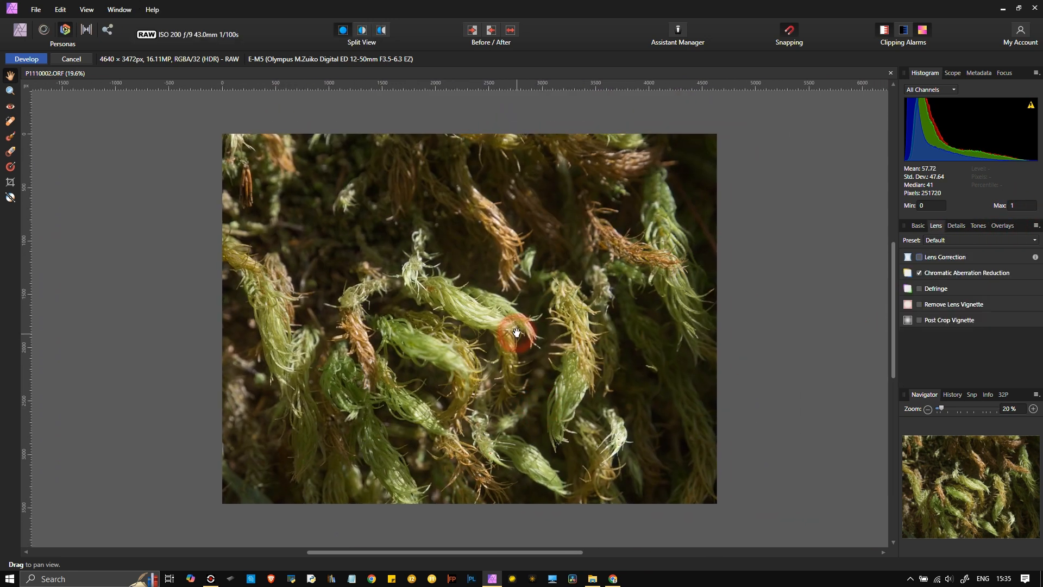
# - Crop the right side to 3947 × 3472 px and develop the raw into a Background layer
pyautogui.click(10, 182)
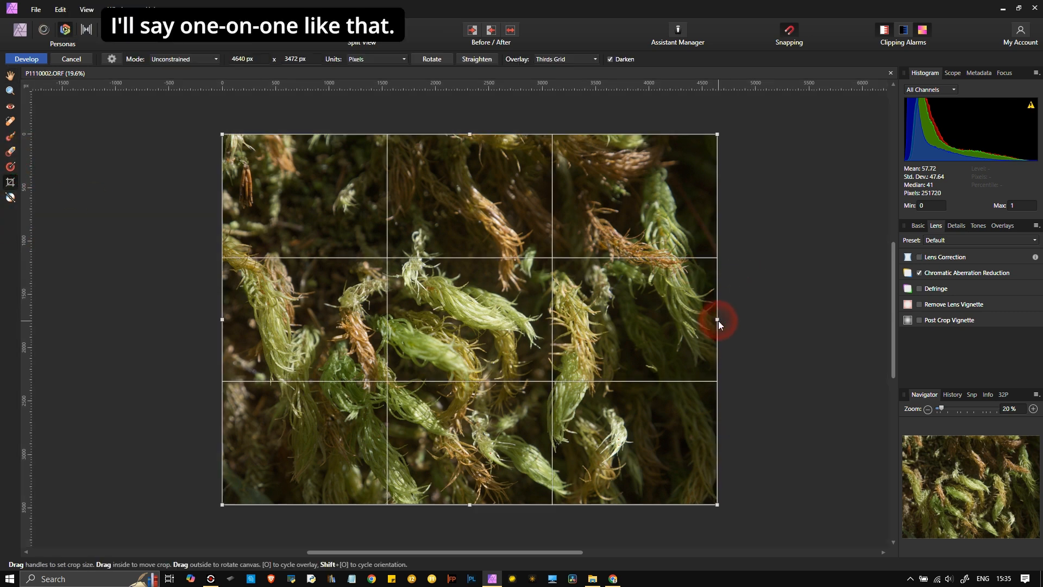
pyautogui.moveTo(718, 320); pyautogui.dragTo(658, 321)
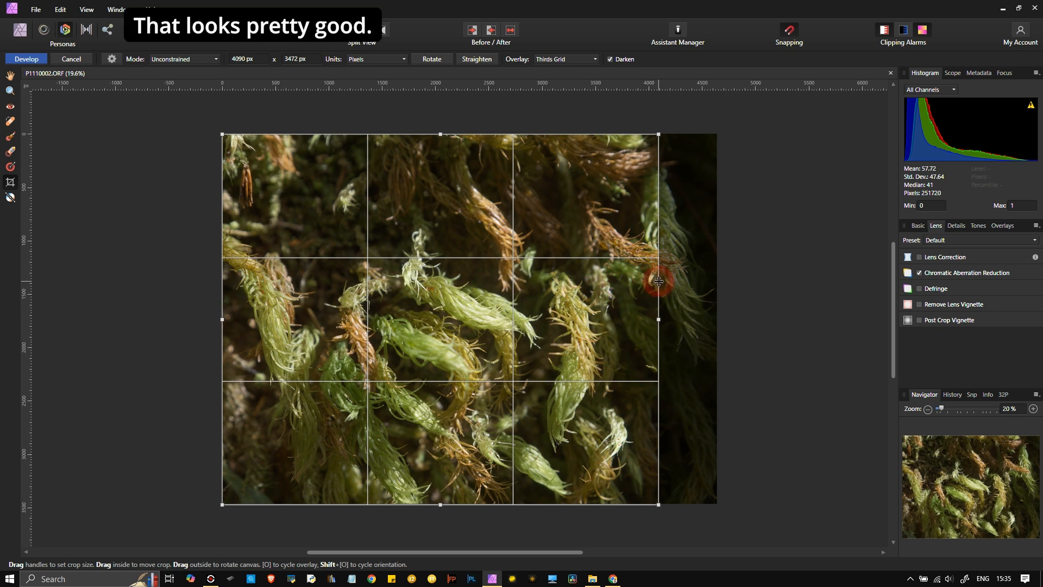
pyautogui.moveTo(658, 320); pyautogui.dragTo(643, 319)
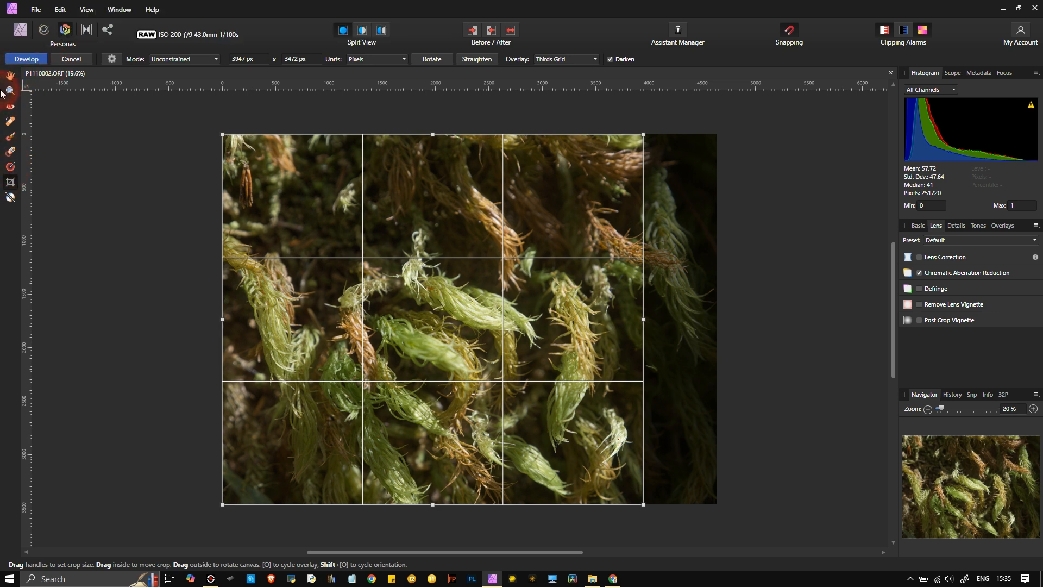
pyautogui.click(26, 59)
pyautogui.click(26, 60)
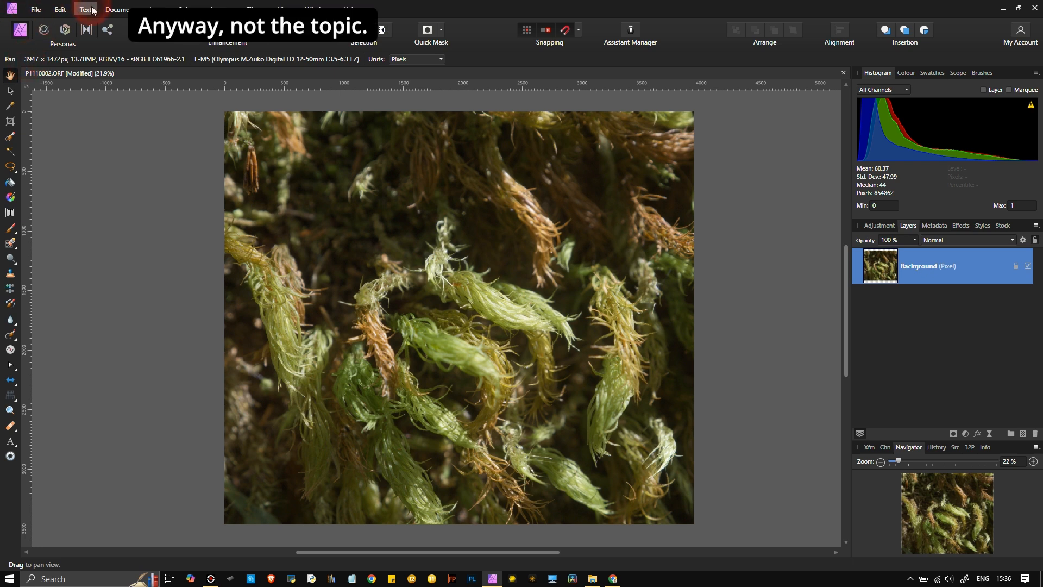
# - Duplicate the Background layer
pyautogui.click(885, 283)
pyautogui.rightClick(885, 283)
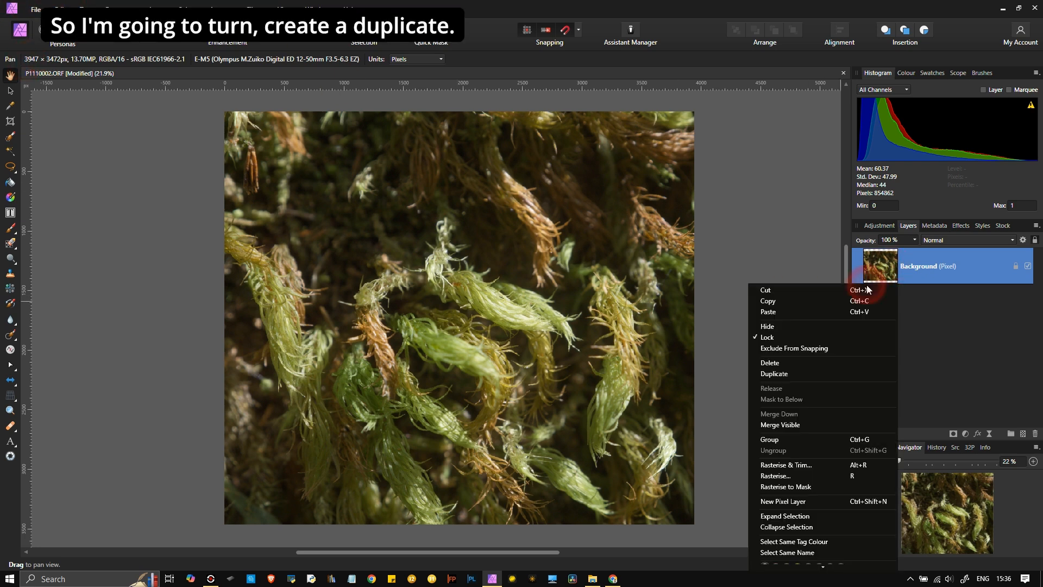
pyautogui.click(777, 374)
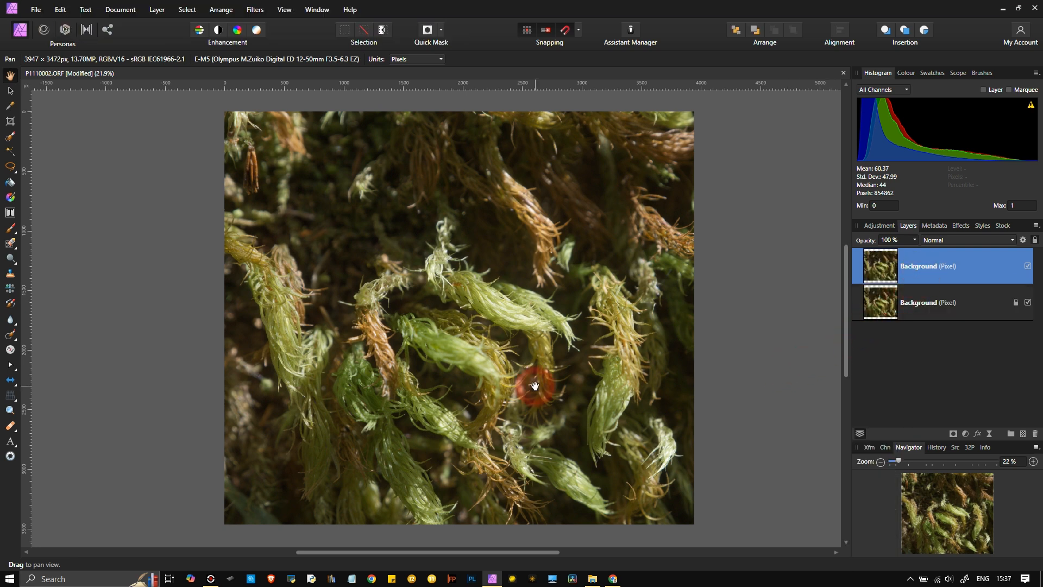
# - Launch Nik 7 Silver Efex on the duplicate via Filters > Plugins > Nik Collection 7
pyautogui.click(167, 8)
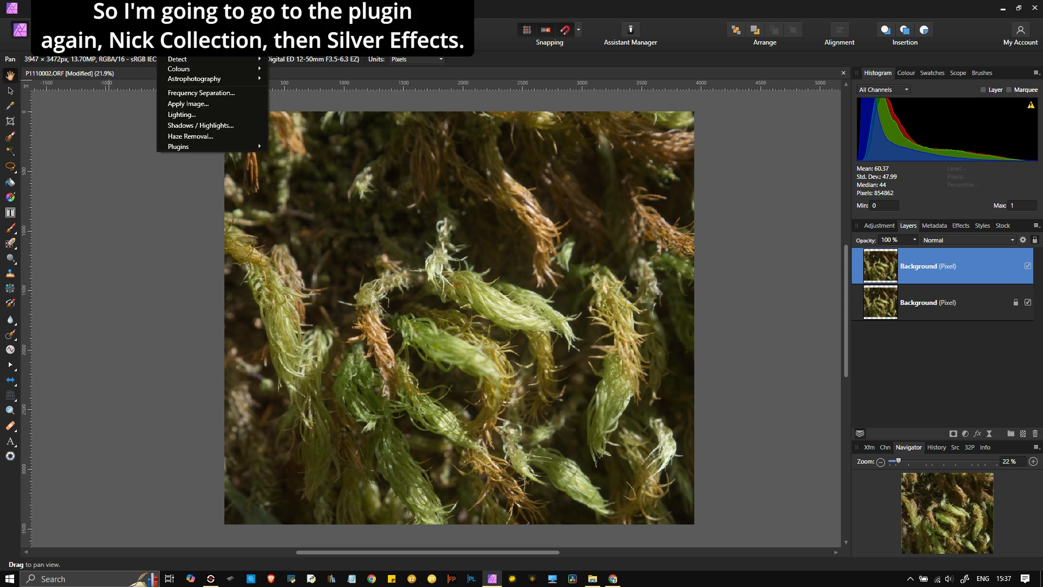
pyautogui.moveTo(210, 147)
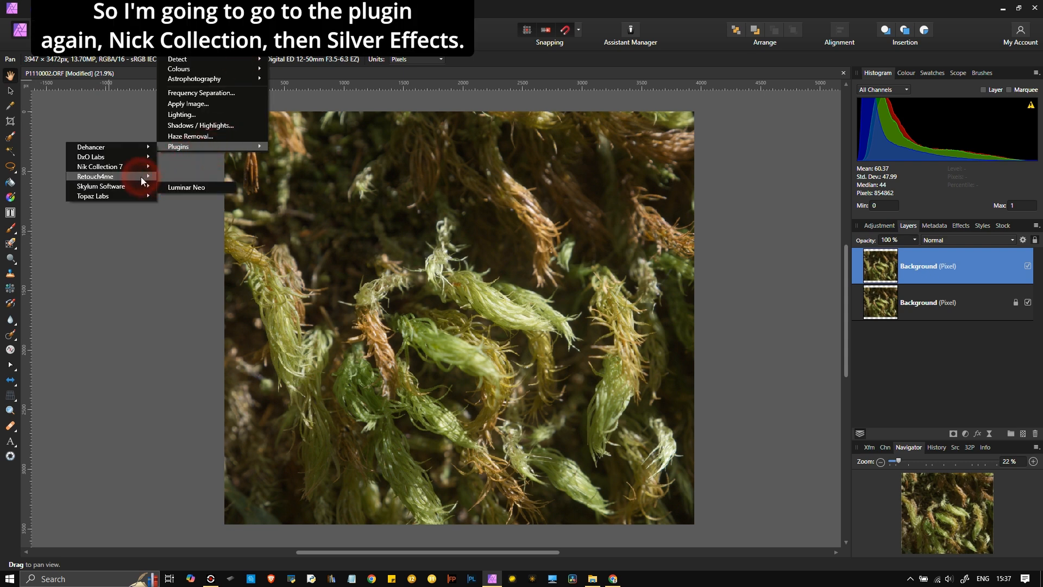
pyautogui.moveTo(139, 167)
pyautogui.click(178, 179)
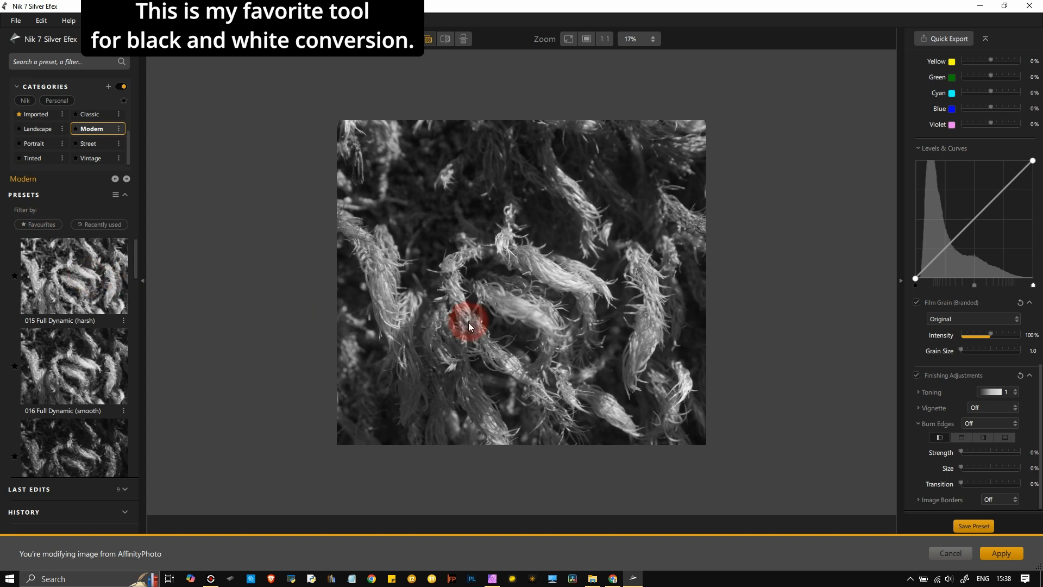
# - Apply the 000 Neutral preset from the All Nik category
pyautogui.scroll(1, 485, 298)
pyautogui.scroll(1, 485, 298)
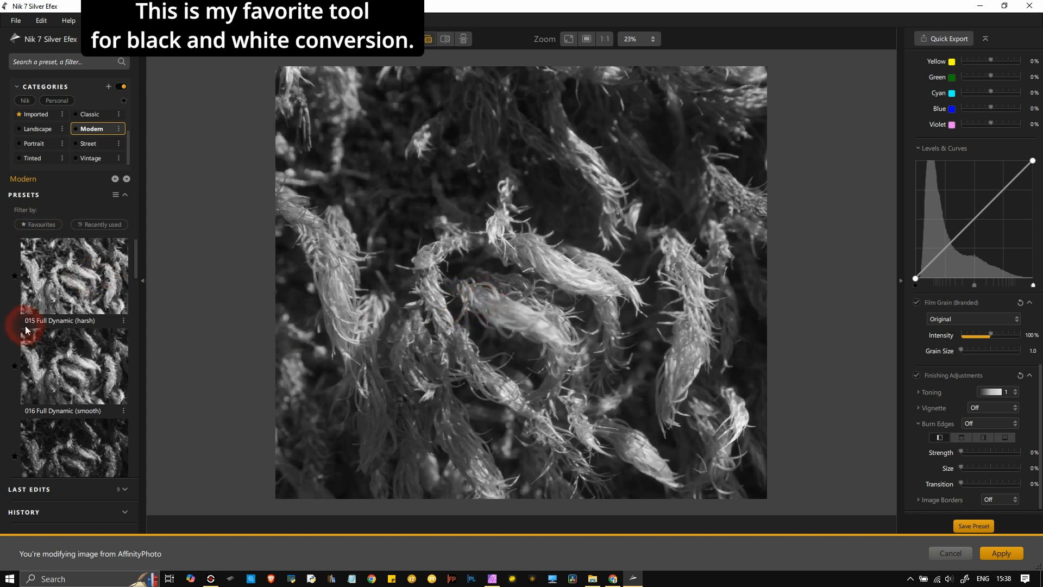
pyautogui.scroll(1, 93, 118)
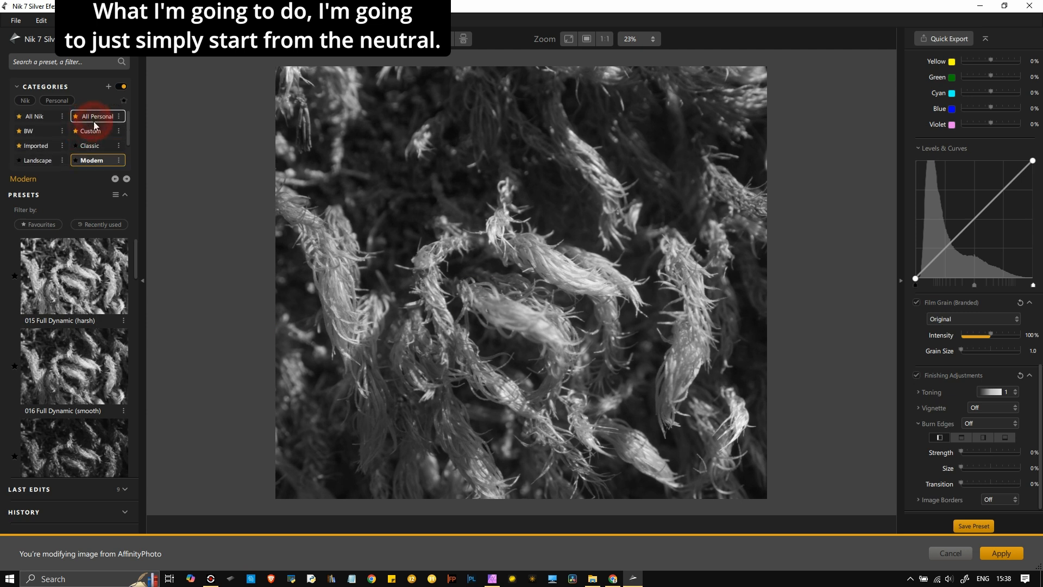
pyautogui.click(43, 120)
pyautogui.click(86, 303)
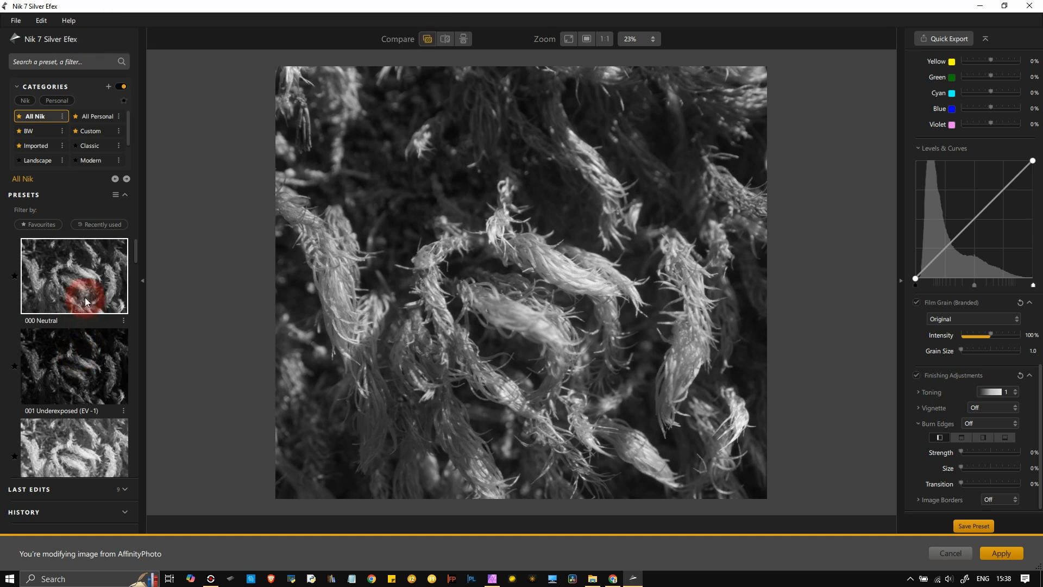
pyautogui.click(84, 298)
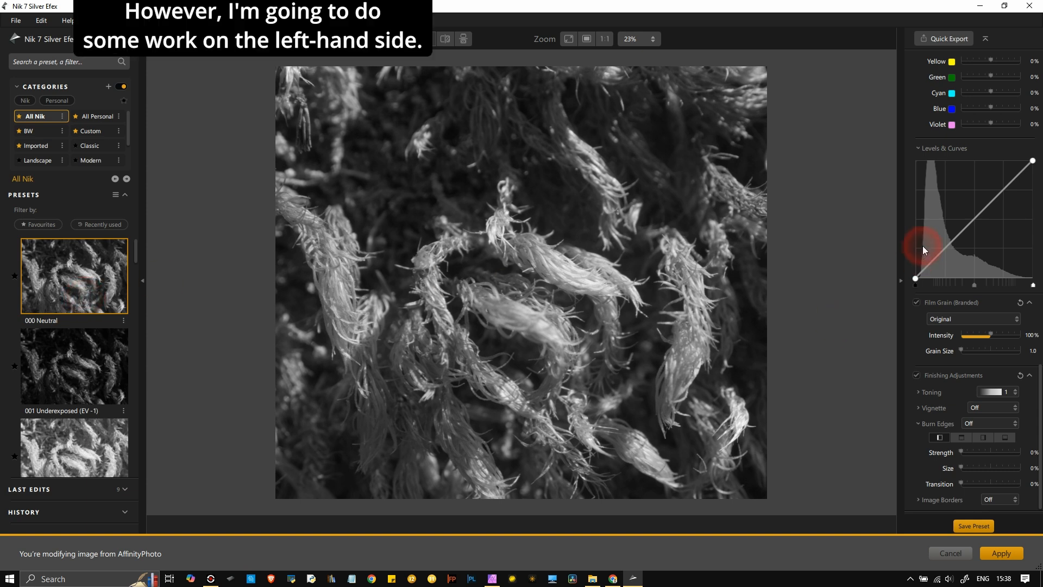
pyautogui.scroll(7, 922, 246)
pyautogui.scroll(8, 922, 246)
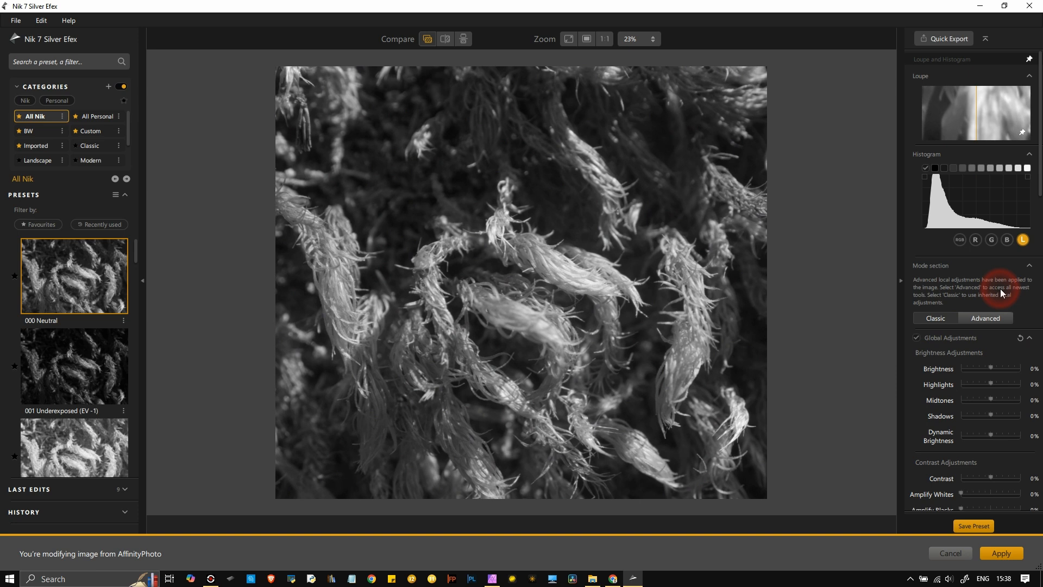
# - Compare brightness sliders, settling on Midtones 4% and Dynamic Brightness about 55%
pyautogui.scroll(-2, 999, 289)
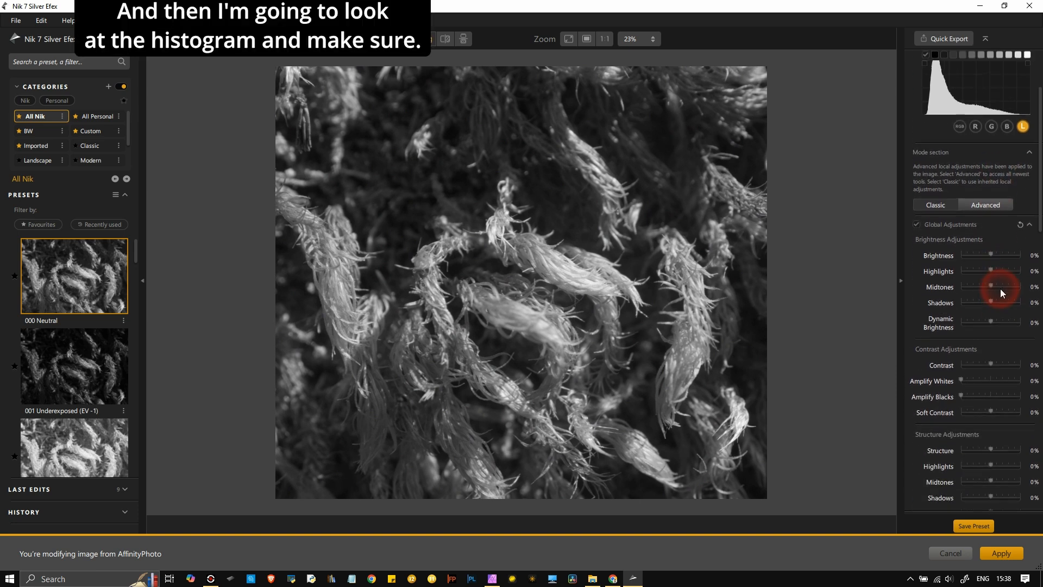
pyautogui.scroll(2, 987, 258)
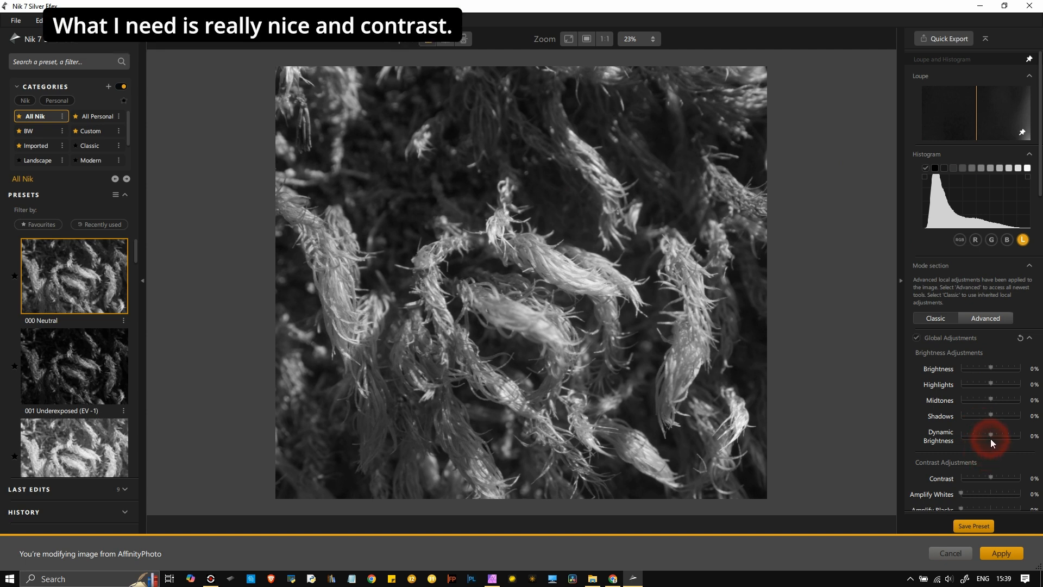
pyautogui.moveTo(992, 442); pyautogui.dragTo(1003, 442)
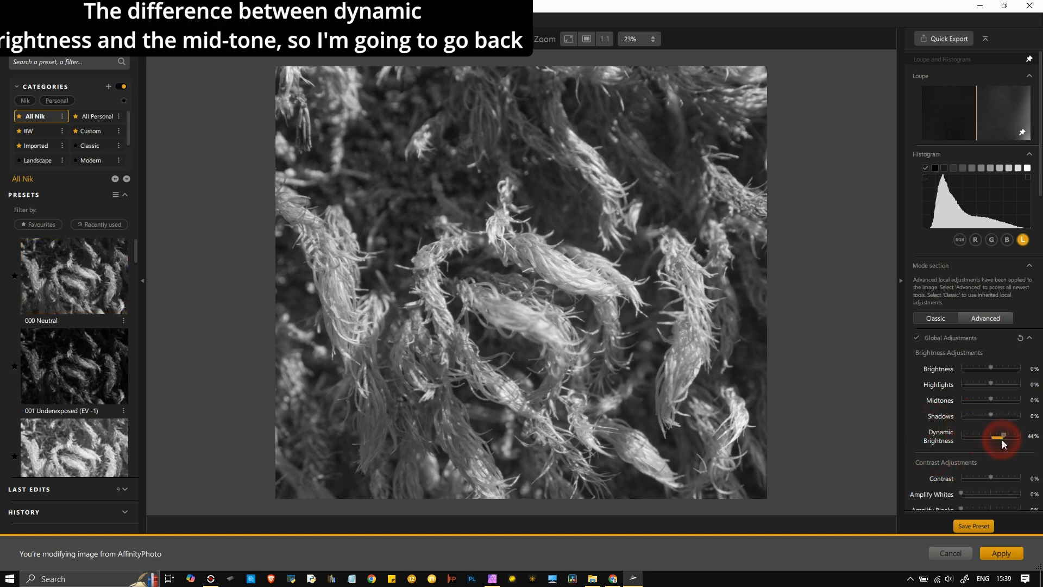
pyautogui.moveTo(1003, 435); pyautogui.dragTo(1006, 408)
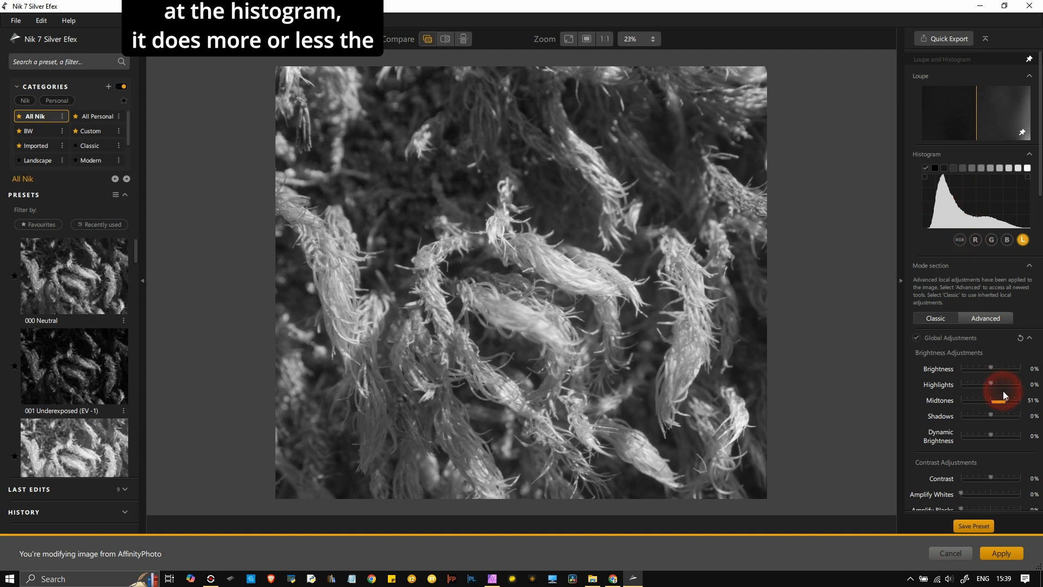
pyautogui.moveTo(1006, 400); pyautogui.dragTo(994, 403)
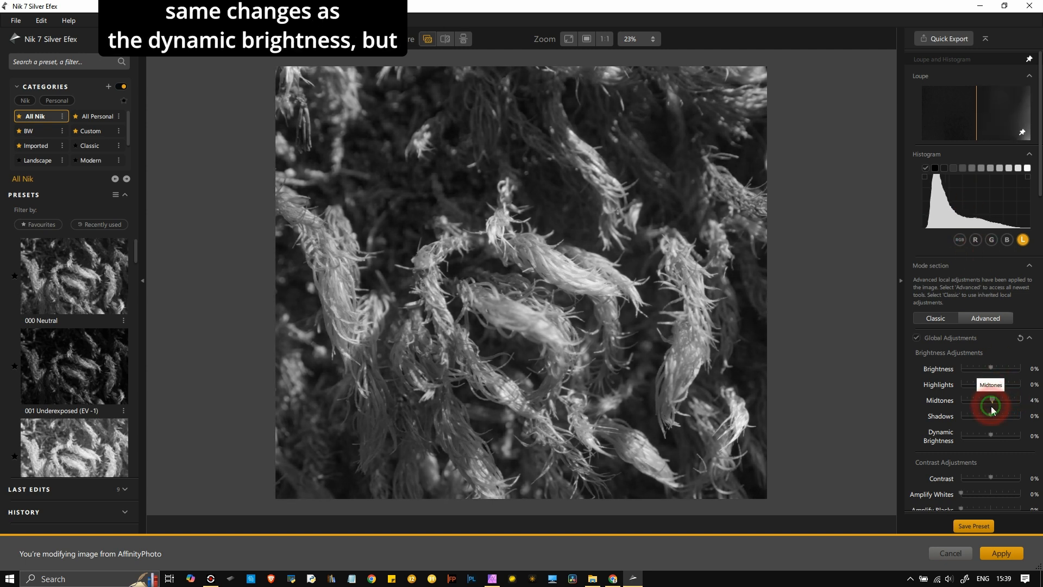
pyautogui.moveTo(992, 438); pyautogui.dragTo(1008, 442)
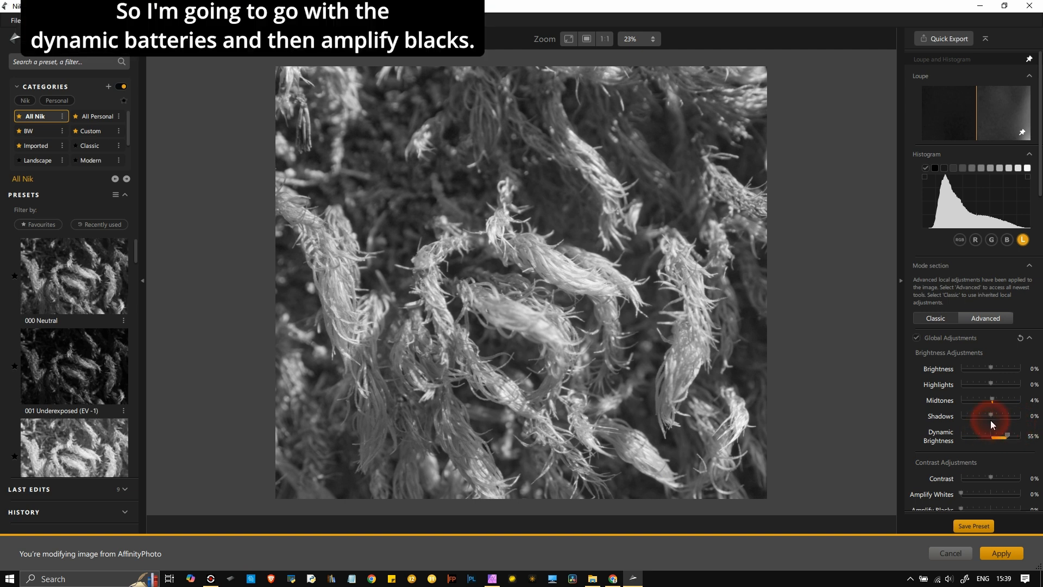
# - Set Amplify Blacks to 36%, Soft Contrast to about 44%, and Contrast to 4%
pyautogui.scroll(-3, 989, 435)
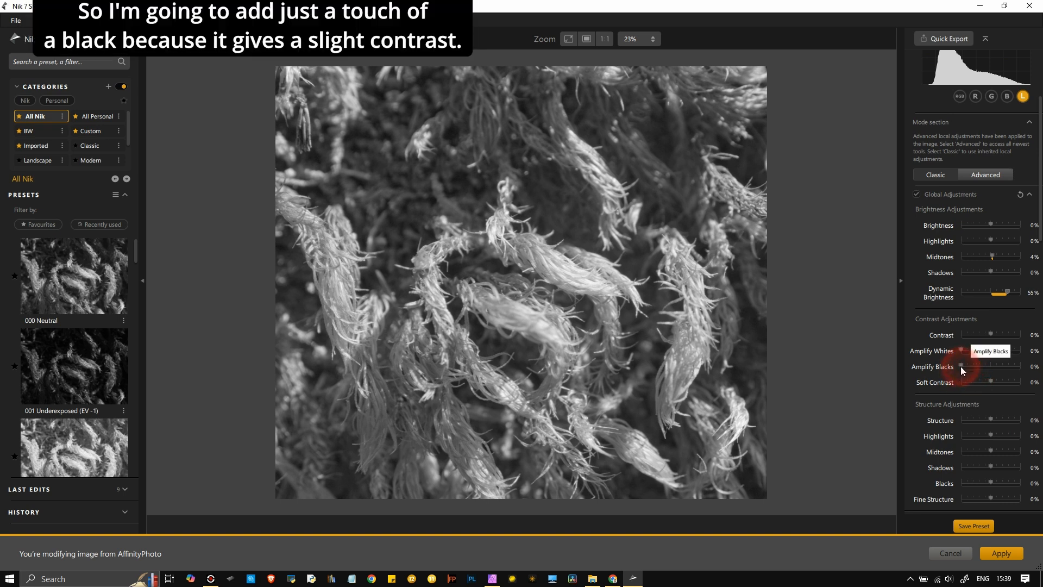
pyautogui.moveTo(961, 366); pyautogui.dragTo(980, 373)
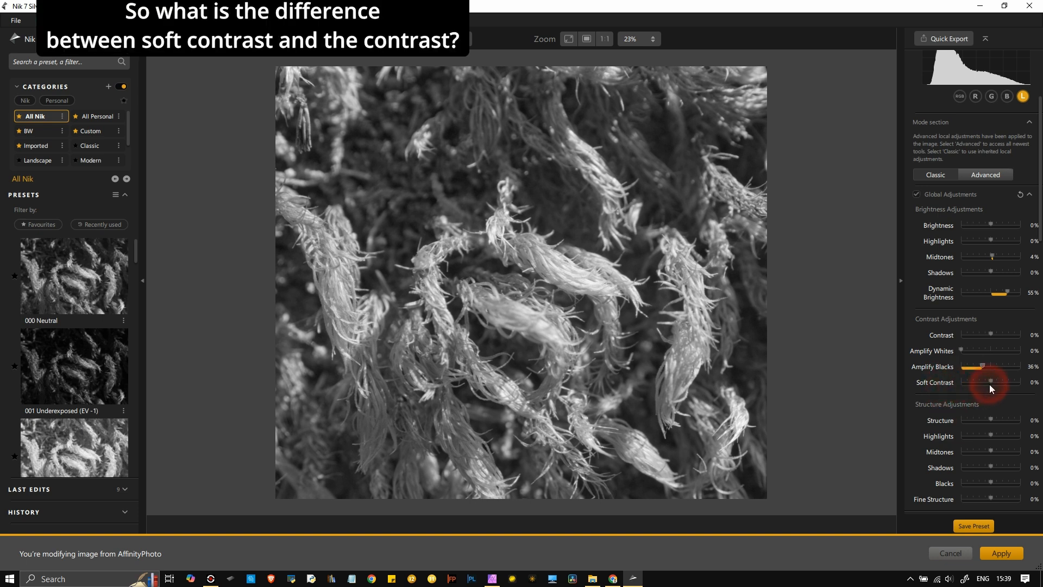
pyautogui.moveTo(991, 382); pyautogui.dragTo(1007, 388)
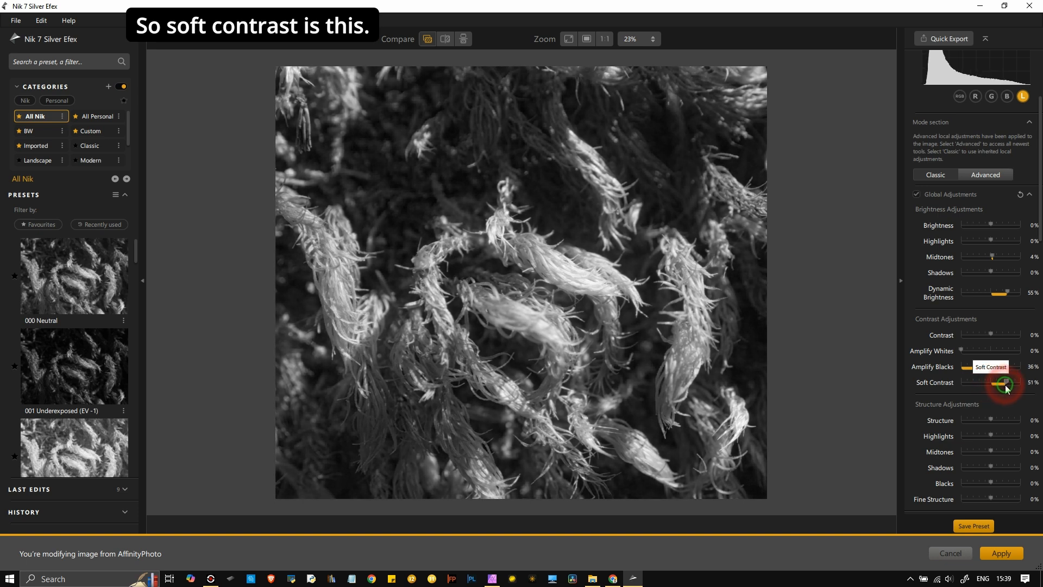
pyautogui.moveTo(1006, 387); pyautogui.dragTo(992, 384)
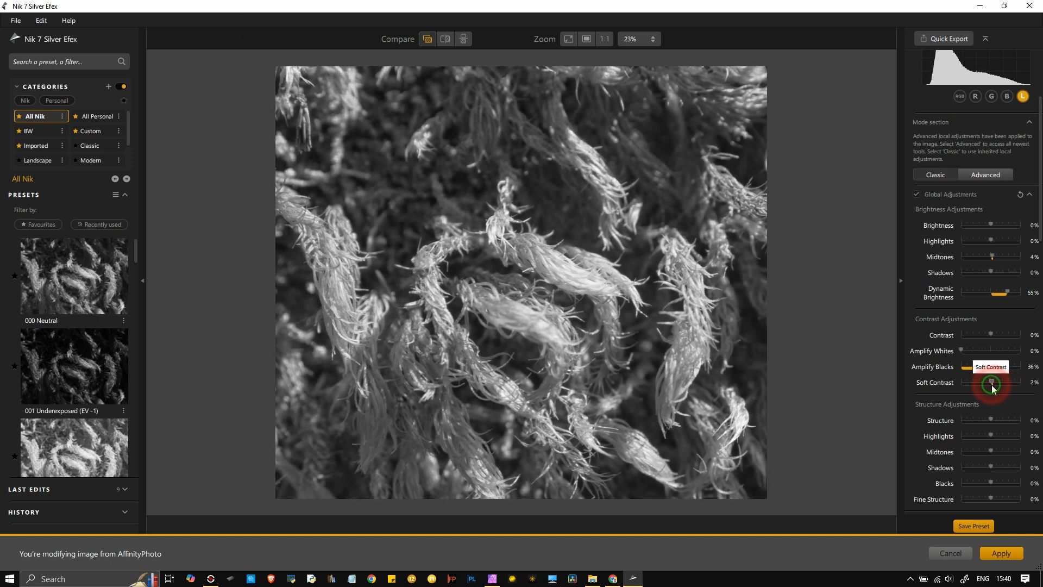
pyautogui.moveTo(997, 336); pyautogui.dragTo(1005, 341)
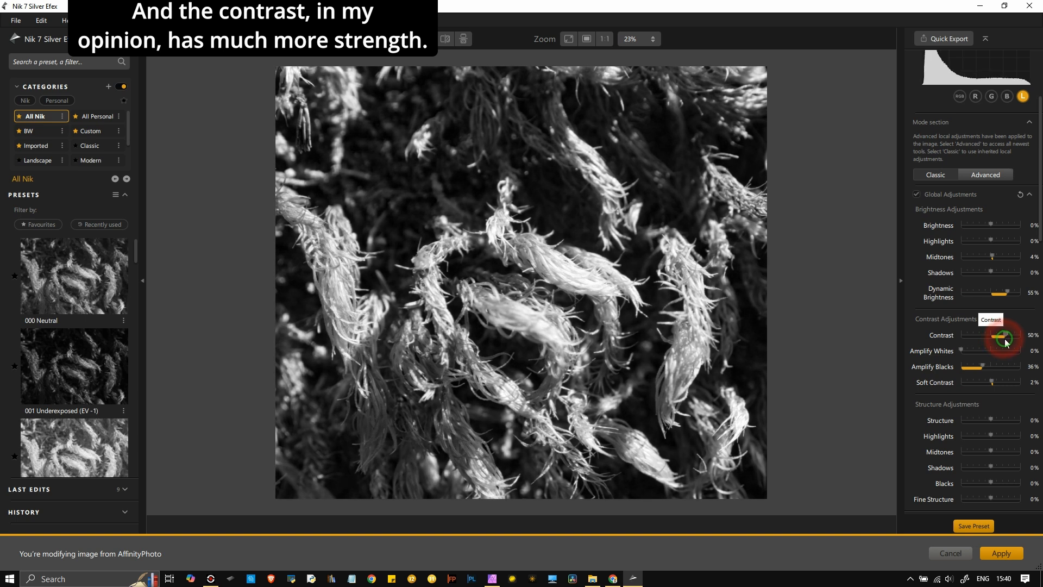
pyautogui.moveTo(1005, 338); pyautogui.dragTo(992, 338)
pyautogui.moveTo(992, 383); pyautogui.dragTo(1004, 388)
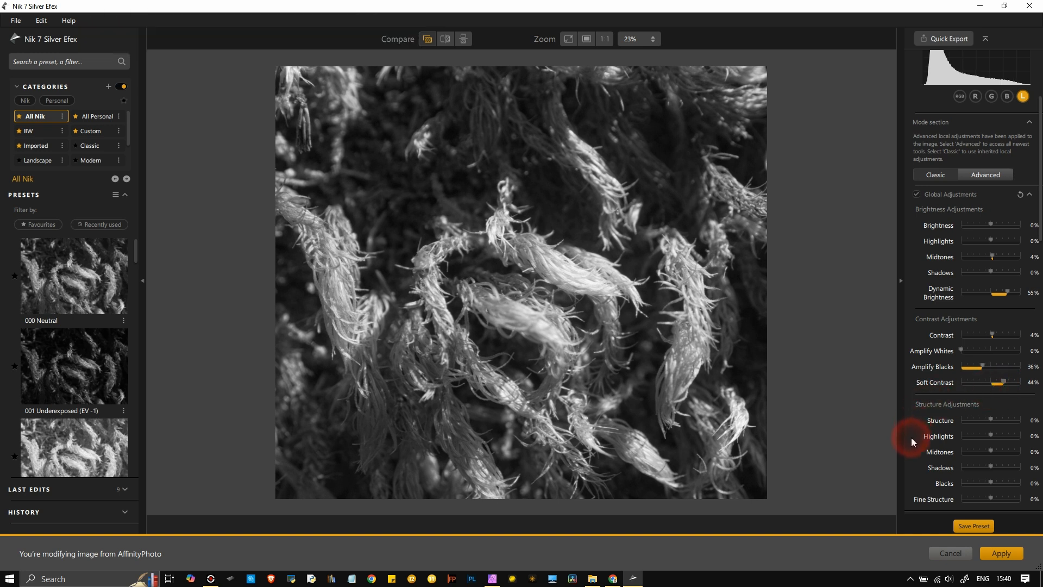
# - Raise Structure to 32% and Fine Structure to 38%
pyautogui.scroll(-3, 915, 432)
pyautogui.scroll(-1, 921, 422)
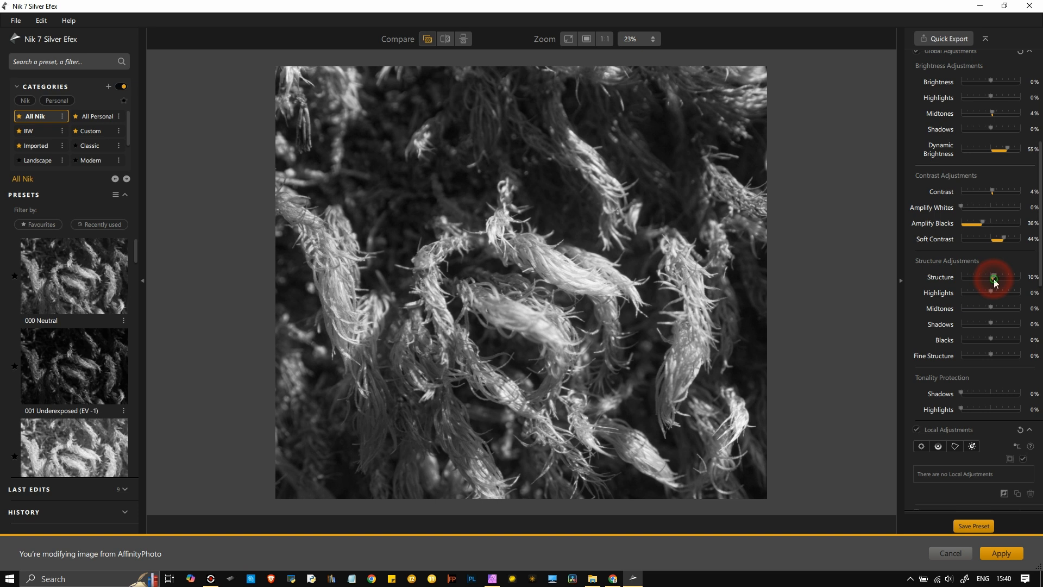
pyautogui.moveTo(993, 278); pyautogui.dragTo(1001, 282)
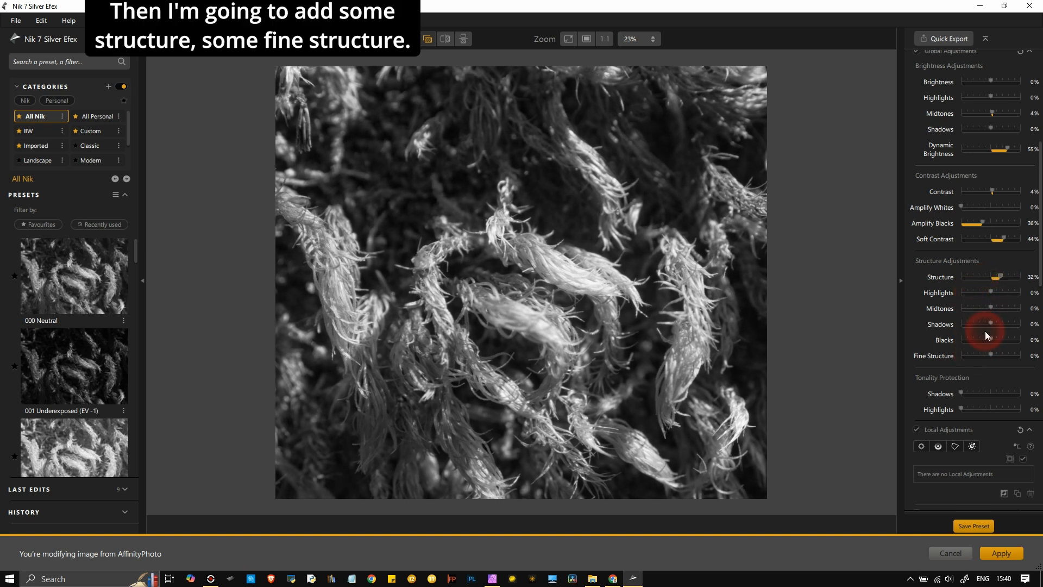
pyautogui.moveTo(991, 355); pyautogui.dragTo(1001, 358)
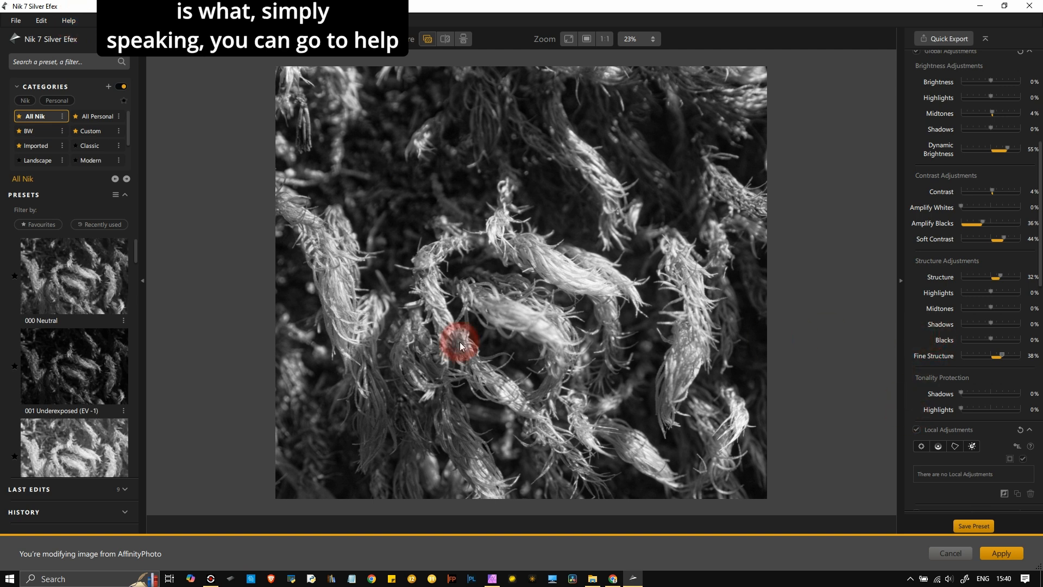
# - Open the Nik Learning Hub page from Silver Efex's Help menu, then return and reopen Help
pyautogui.click(68, 20)
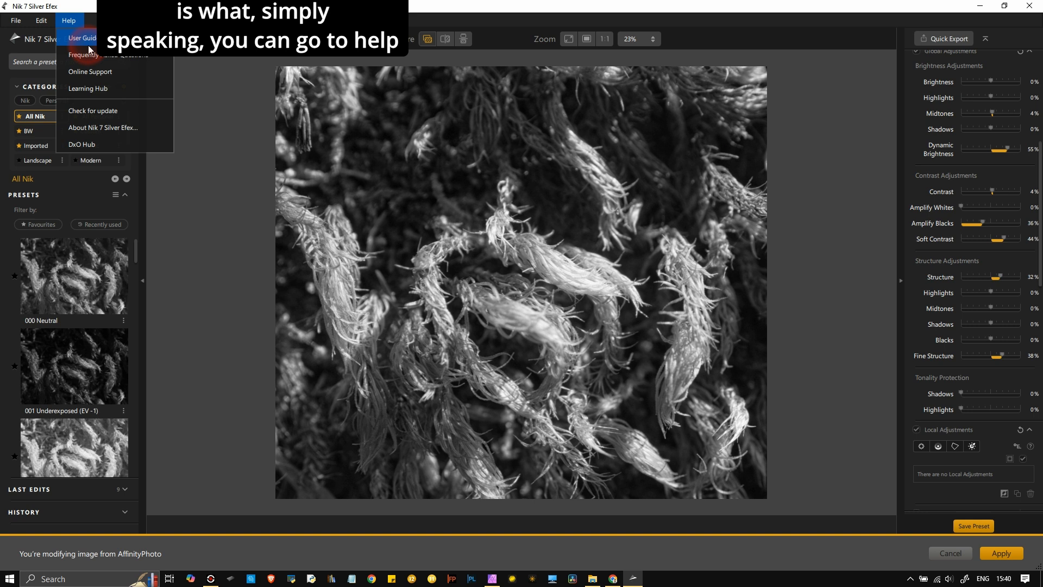
pyautogui.click(103, 88)
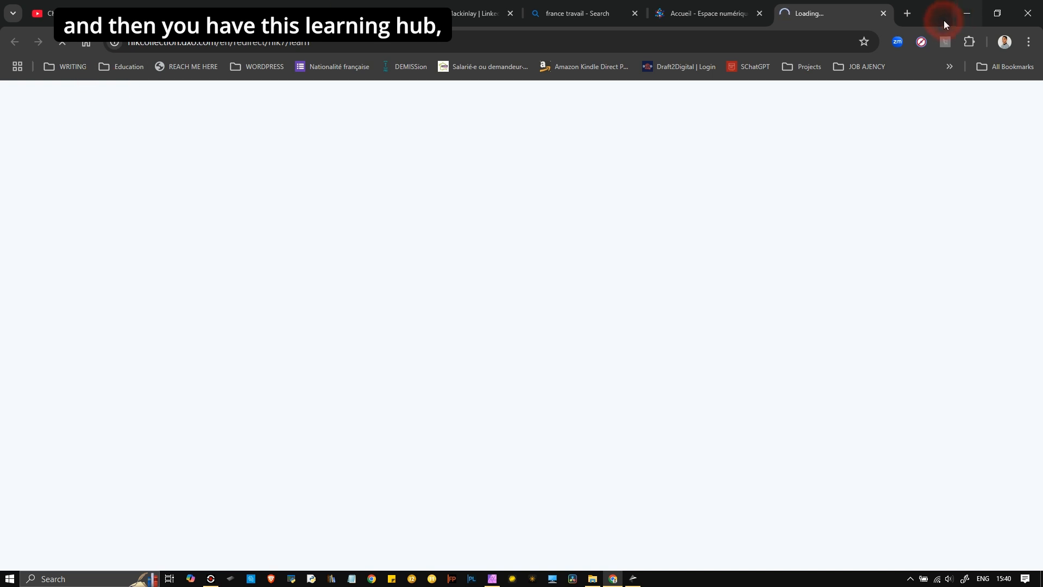
pyautogui.scroll(-18, 980, 433)
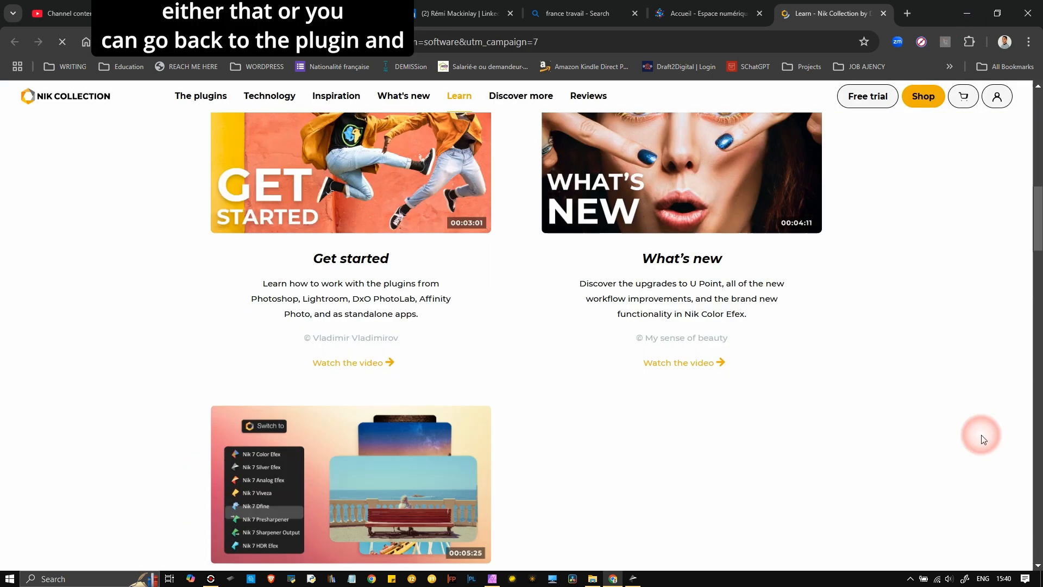
pyautogui.scroll(18, 980, 433)
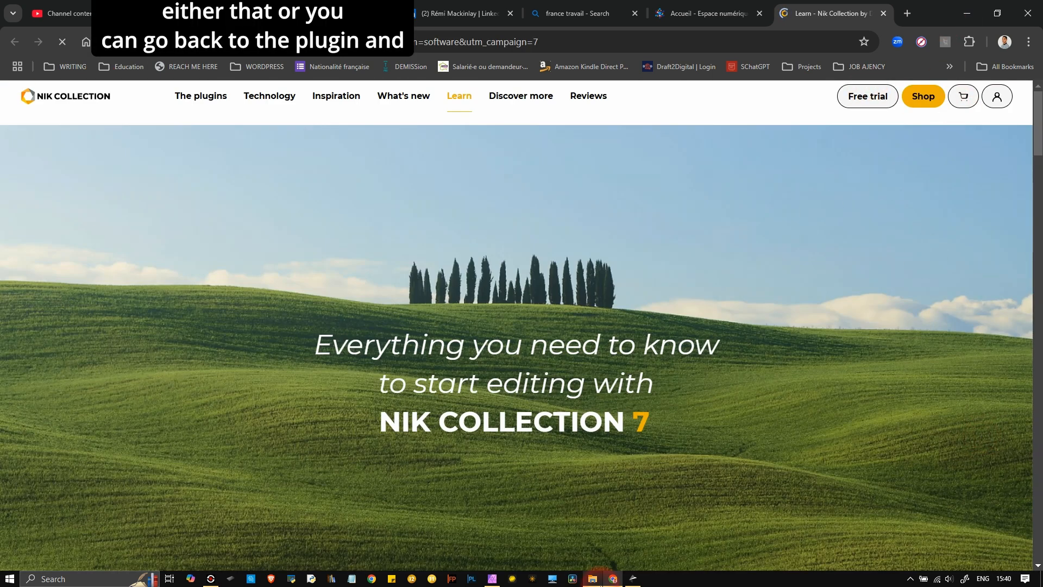
pyautogui.click(633, 579)
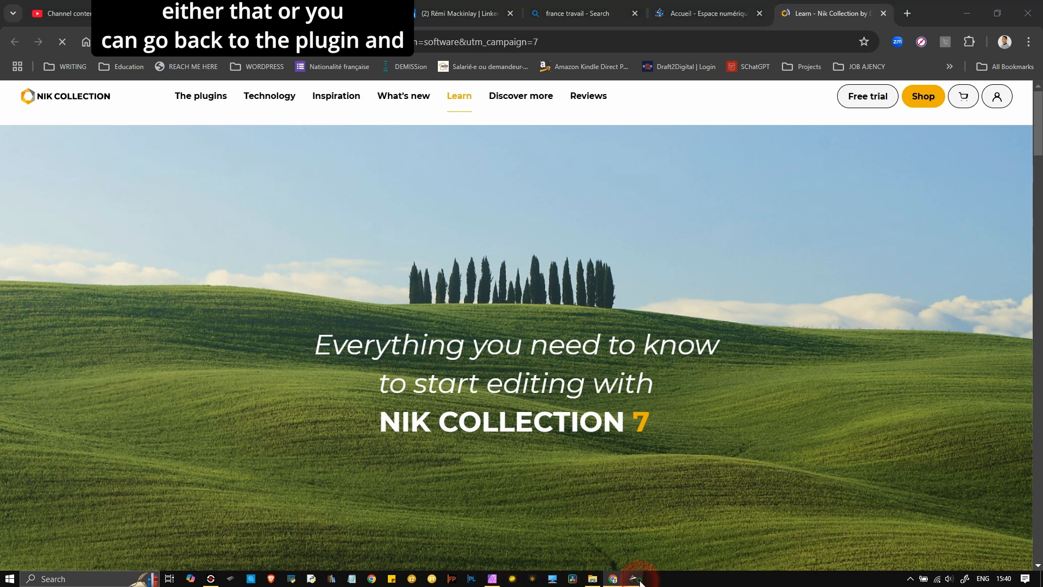
pyautogui.click(66, 21)
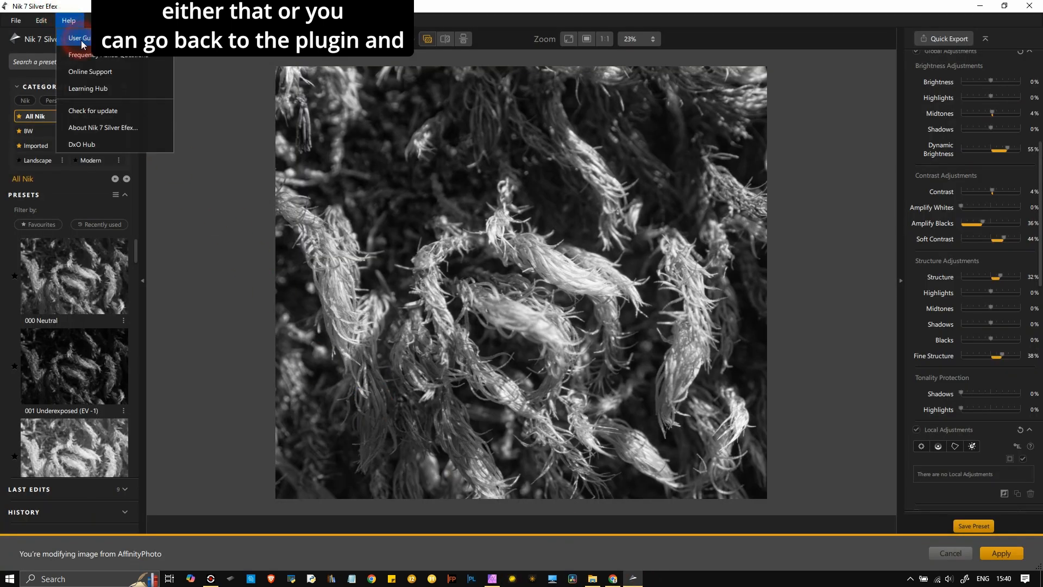
# - Open the Nik 7 Silver Efex page of the User Guide and find Global Adjustments
pyautogui.click(83, 41)
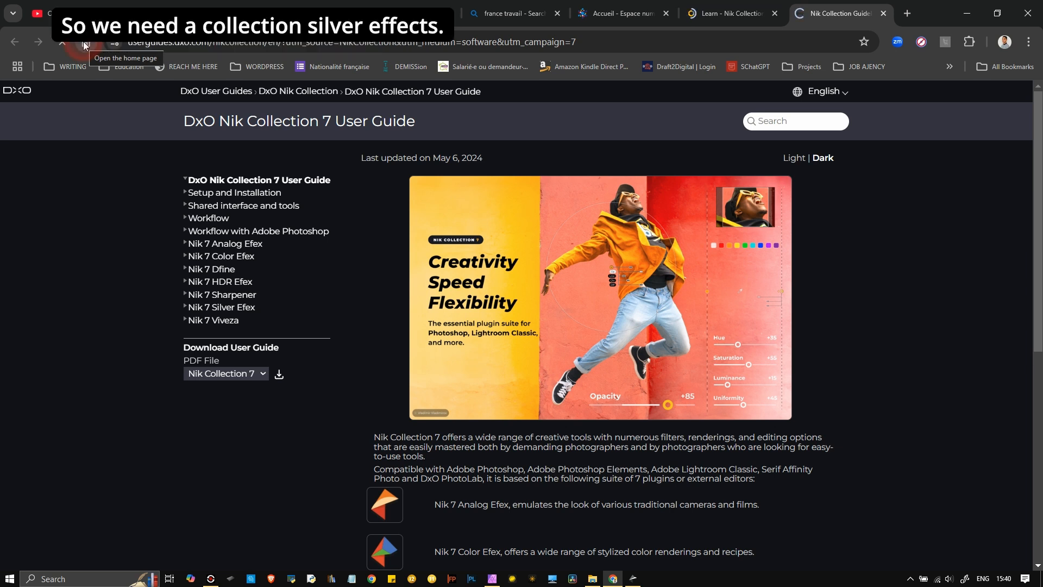
pyautogui.click(245, 312)
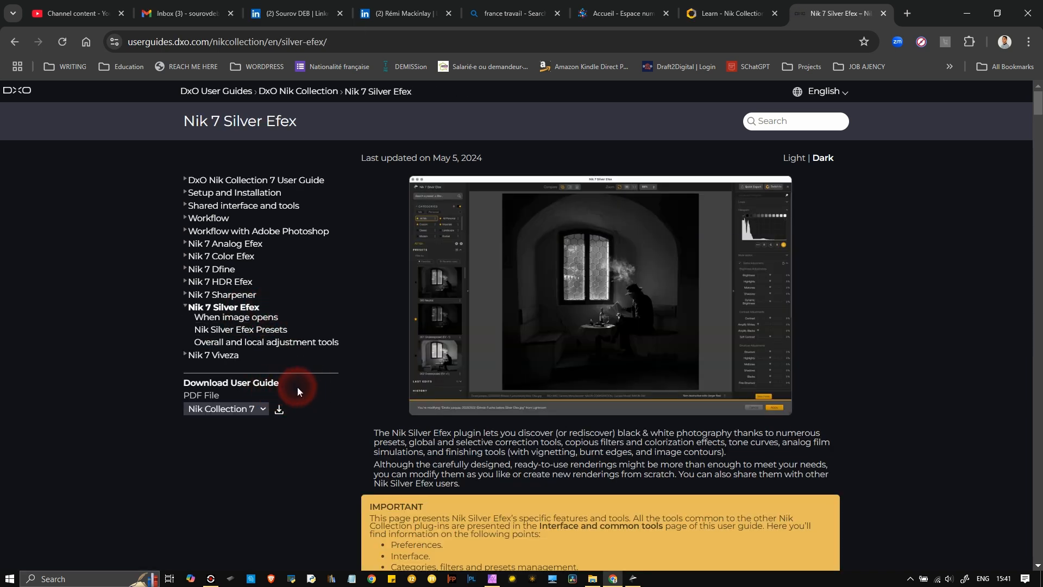
pyautogui.scroll(-4, 423, 422)
pyautogui.scroll(4, 423, 418)
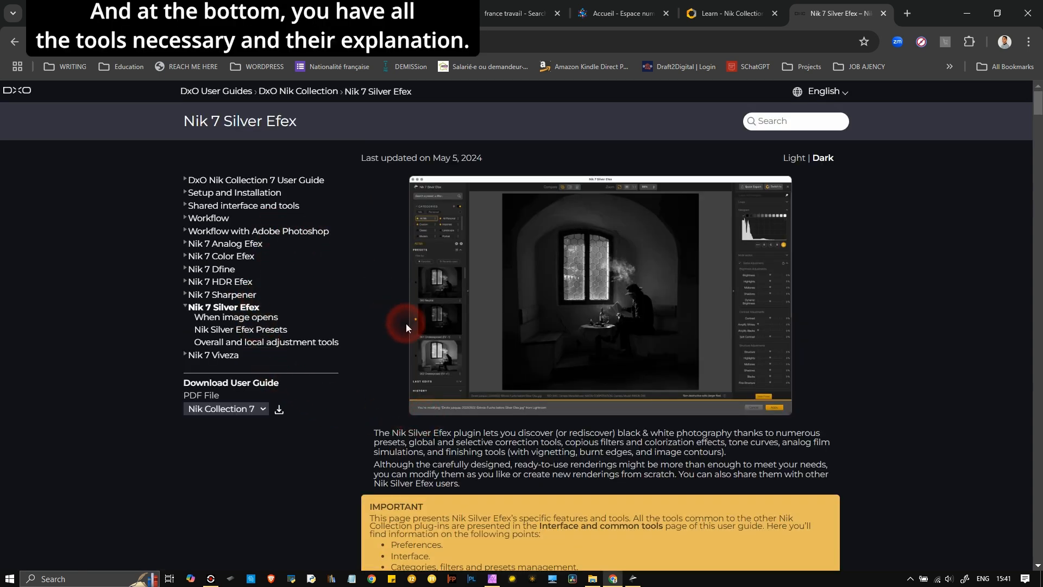
pyautogui.scroll(-15, 426, 363)
pyautogui.scroll(-8, 426, 363)
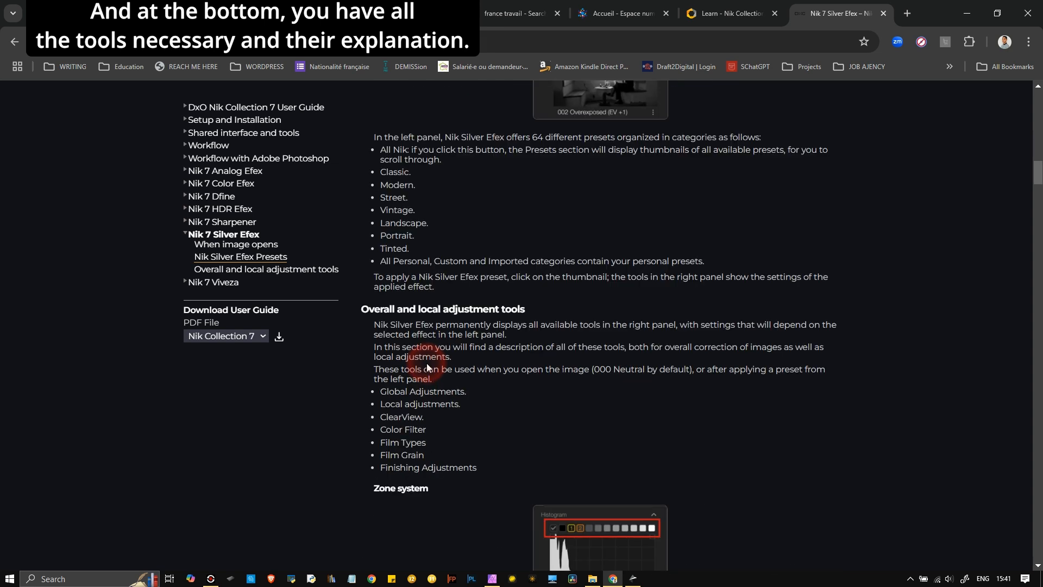
pyautogui.scroll(-18, 425, 362)
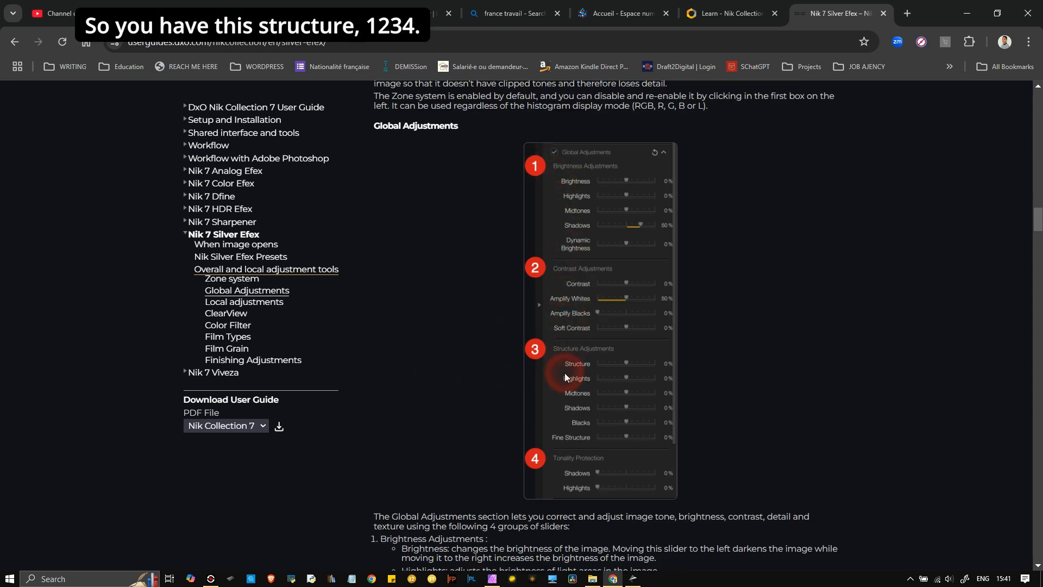
pyautogui.scroll(-4, 565, 375)
pyautogui.scroll(4, 565, 375)
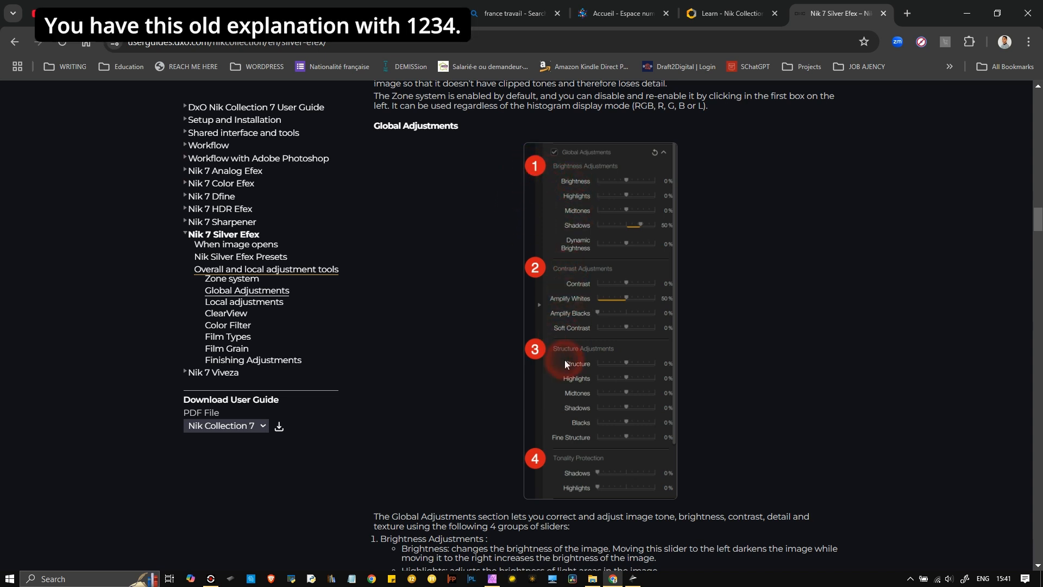
pyautogui.scroll(-4, 565, 359)
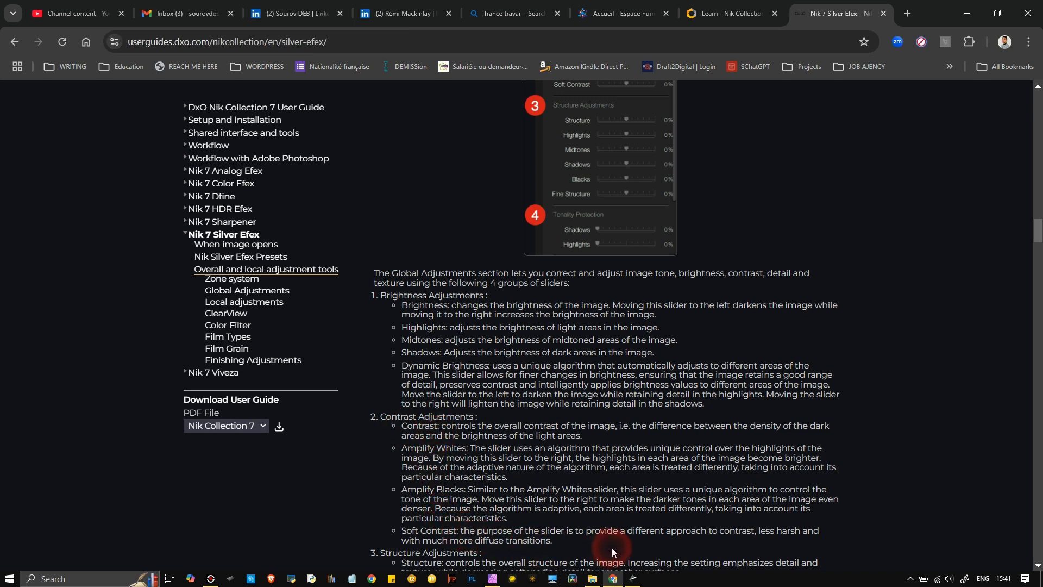
pyautogui.scroll(-4, 679, 546)
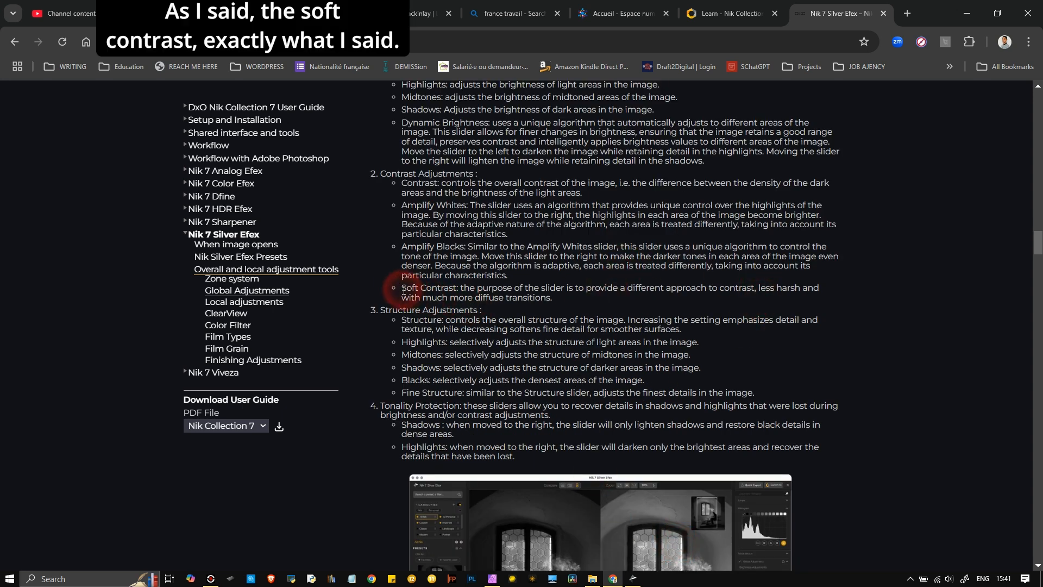
# - Highlight the Soft Contrast and Fine Structure explanations, then return to Silver Efex
pyautogui.moveTo(402, 289); pyautogui.dragTo(551, 298)
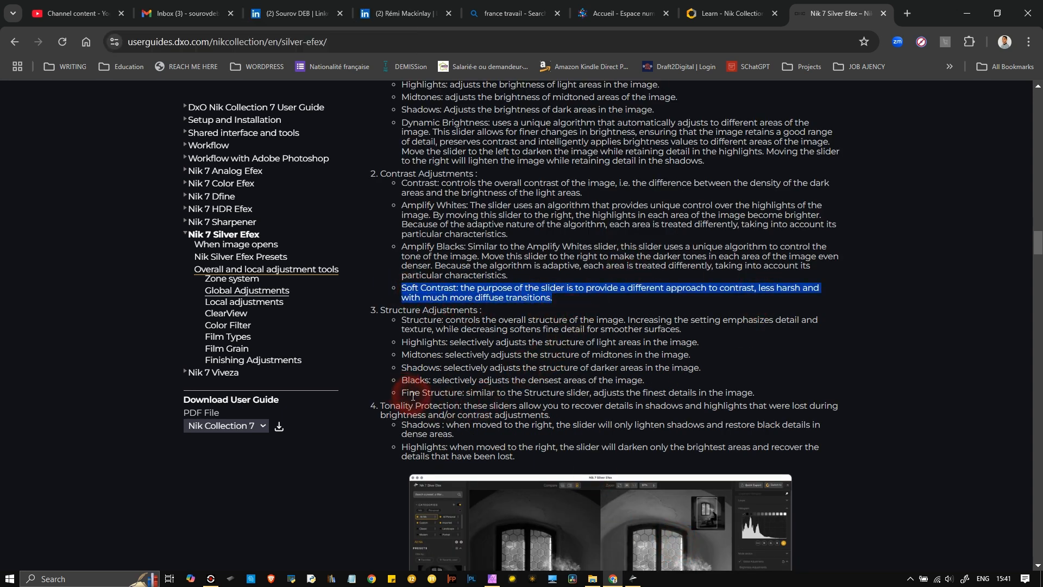
pyautogui.moveTo(466, 394); pyautogui.dragTo(708, 402)
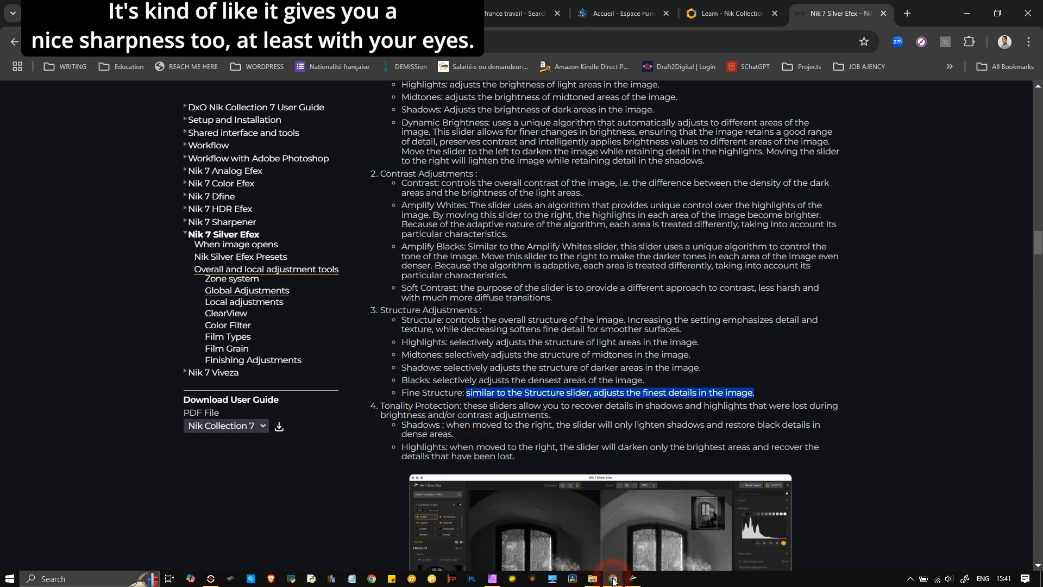
pyautogui.click(634, 579)
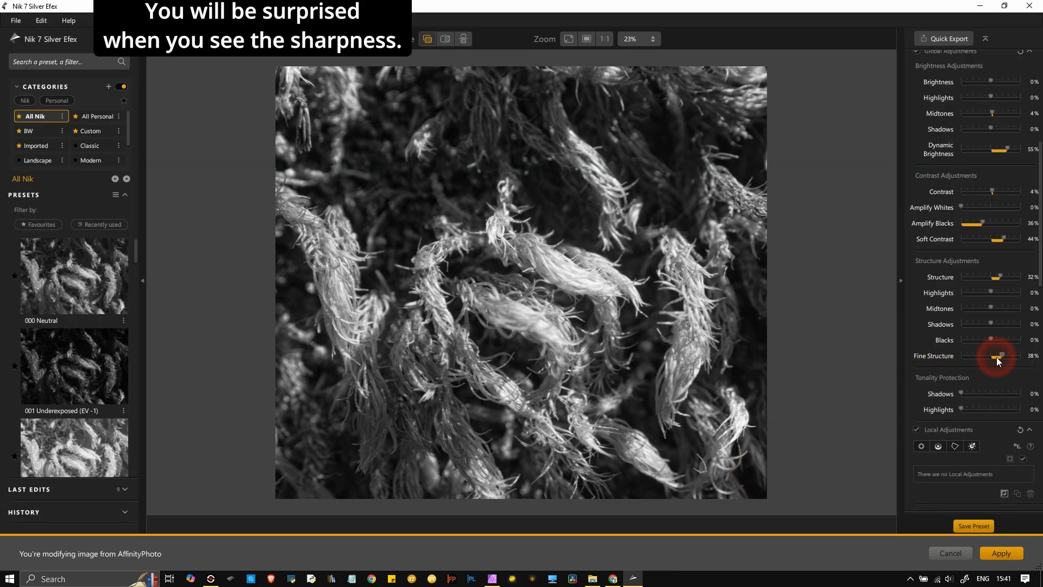
# - Push Fine Structure from 38% up to 95%, zooming in to check the moss sharpness
pyautogui.moveTo(1001, 354); pyautogui.dragTo(1008, 362)
pyautogui.scroll(5, 455, 323)
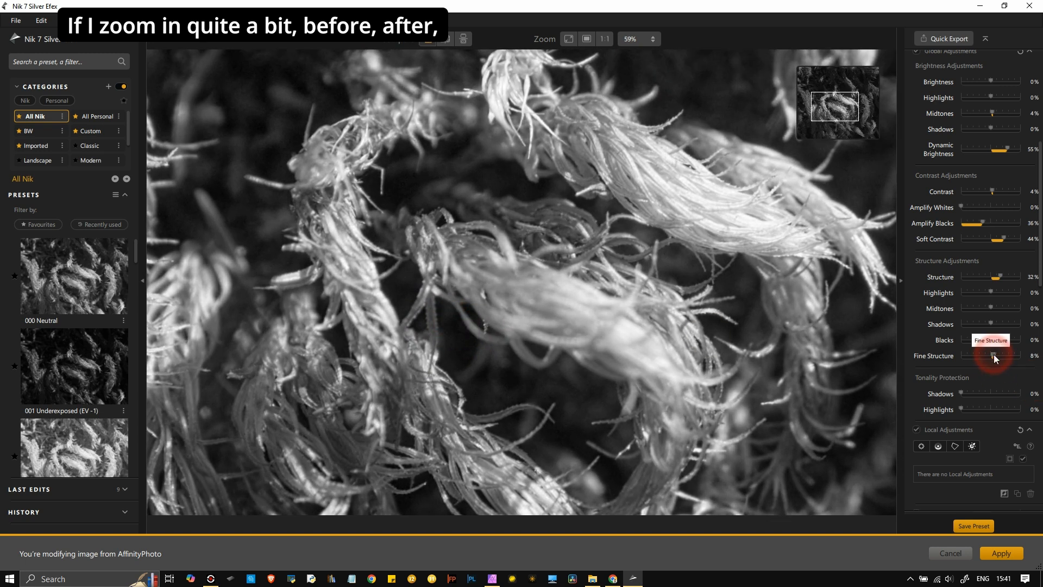
pyautogui.moveTo(993, 355); pyautogui.dragTo(1017, 364)
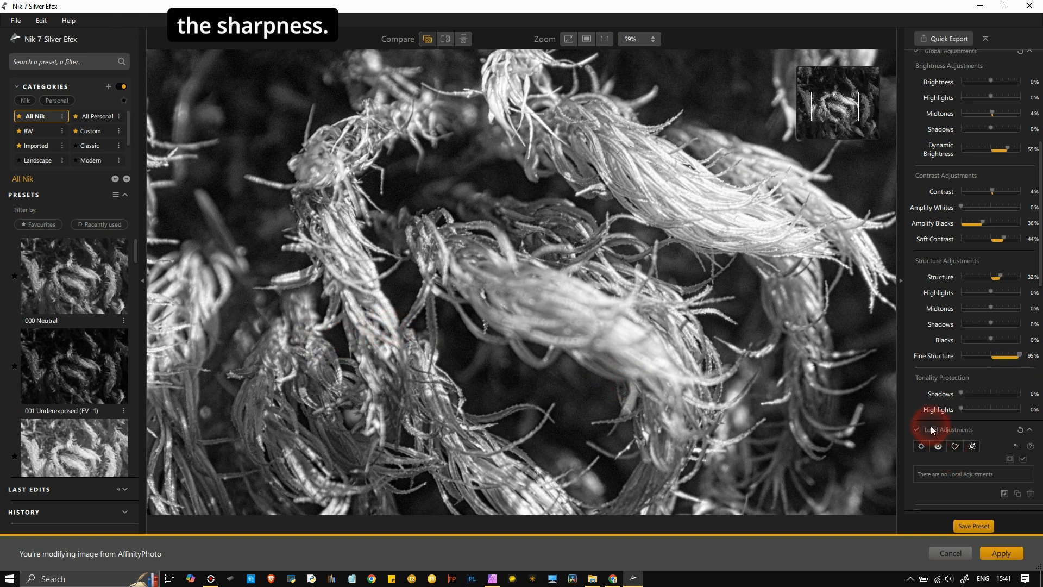
pyautogui.scroll(-5, 933, 424)
# - Compare red, green and blue filters, then settle on yellow (60°) at about 56% strength
pyautogui.scroll(-5, 461, 328)
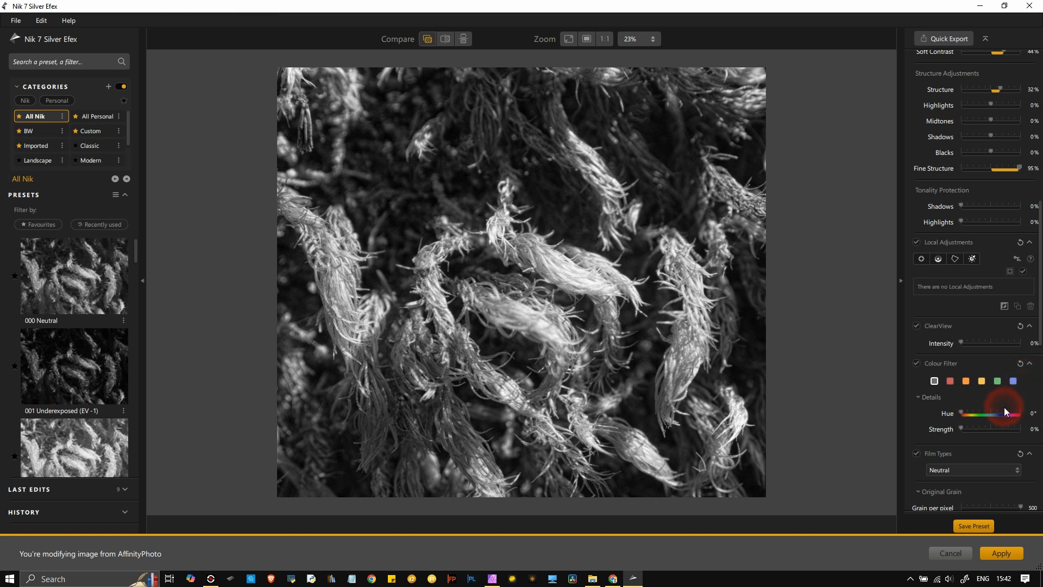
pyautogui.click(949, 381)
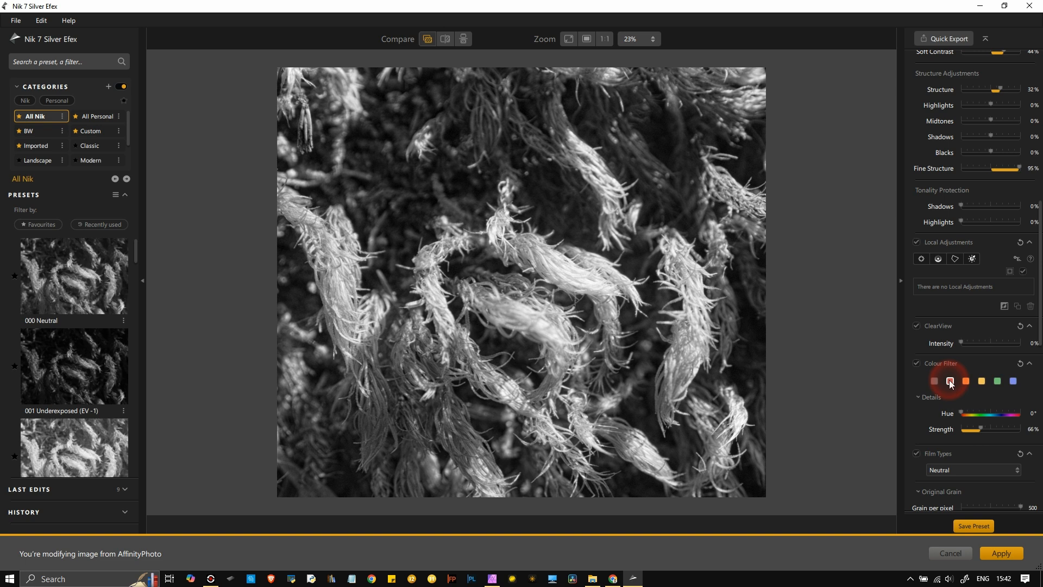
pyautogui.click(980, 381)
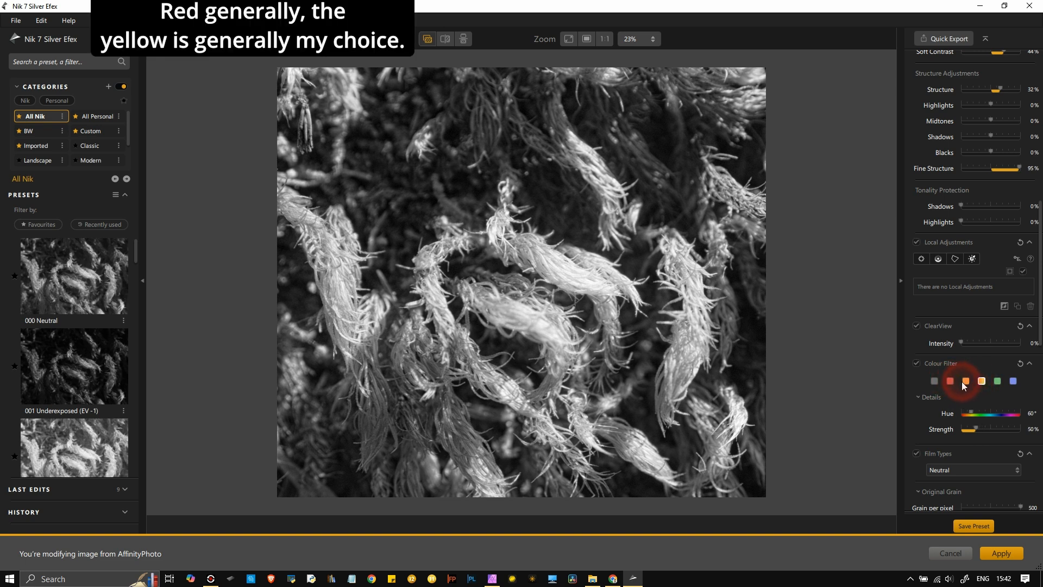
pyautogui.click(998, 379)
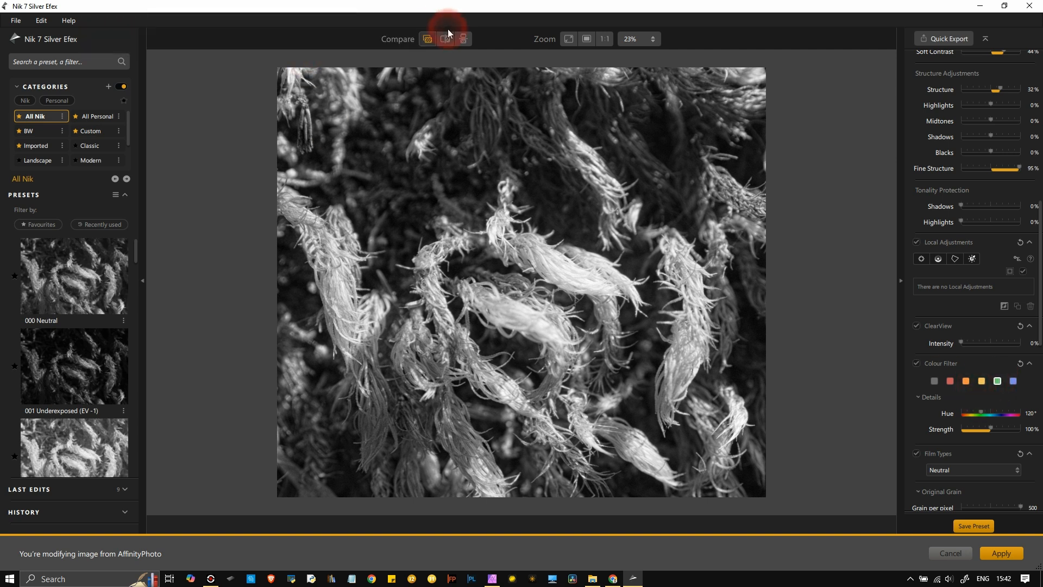
pyautogui.click(429, 43)
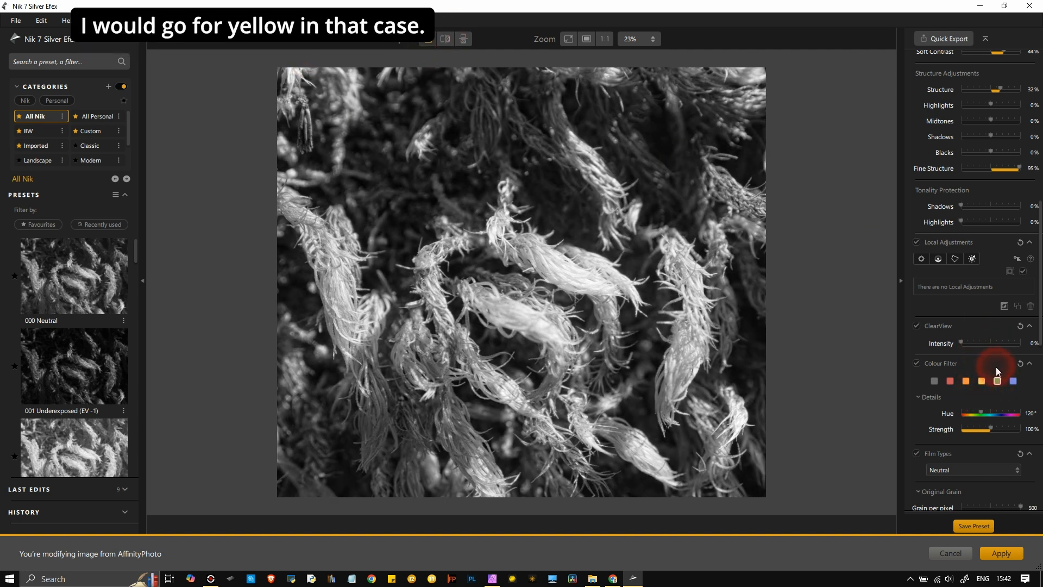
pyautogui.click(1012, 381)
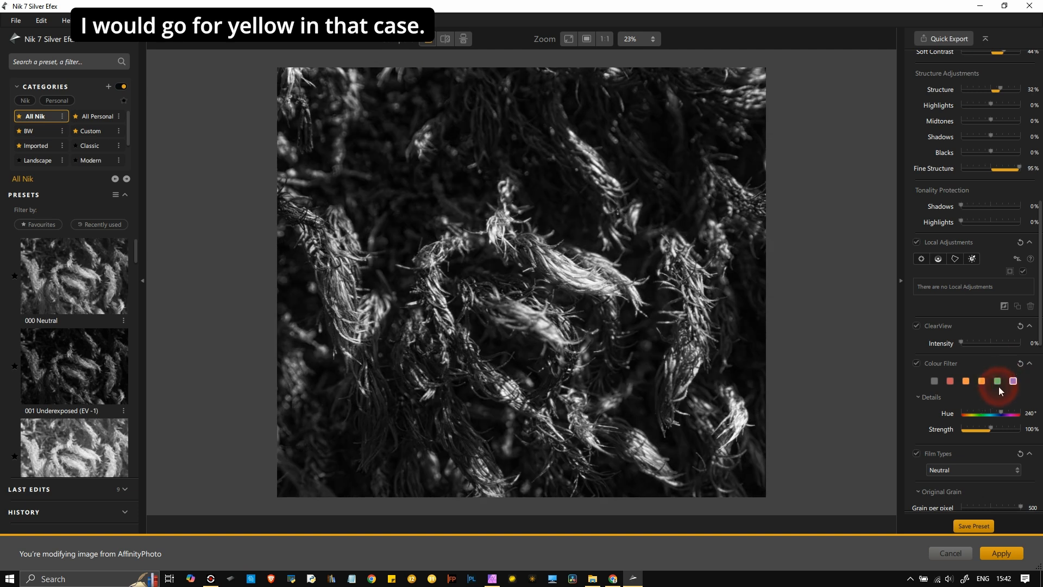
pyautogui.click(981, 381)
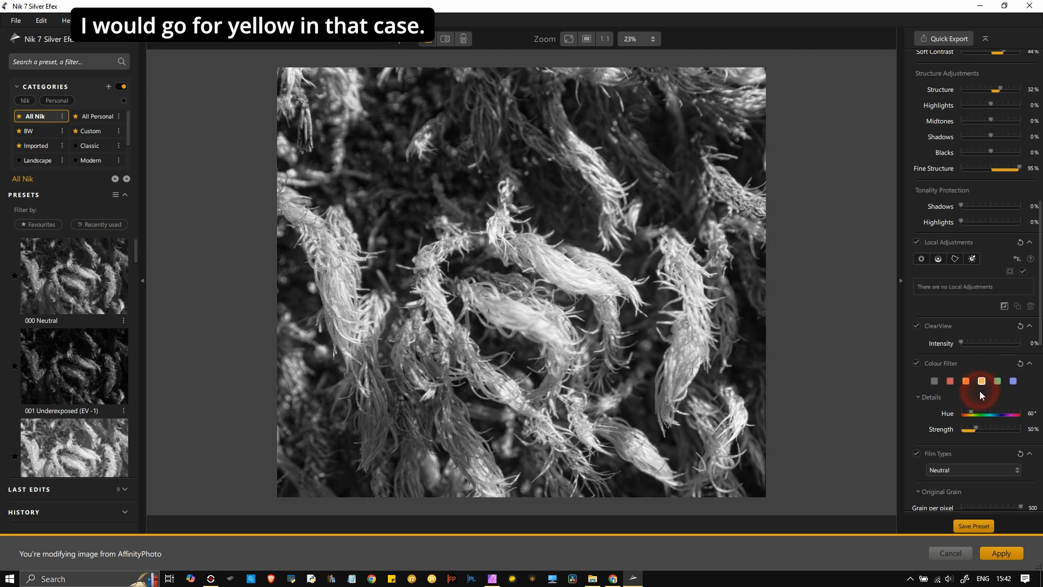
pyautogui.moveTo(975, 431)
pyautogui.mouseDown()
pyautogui.moveTo(966, 432)
pyautogui.moveTo(979, 433)
pyautogui.mouseUp()
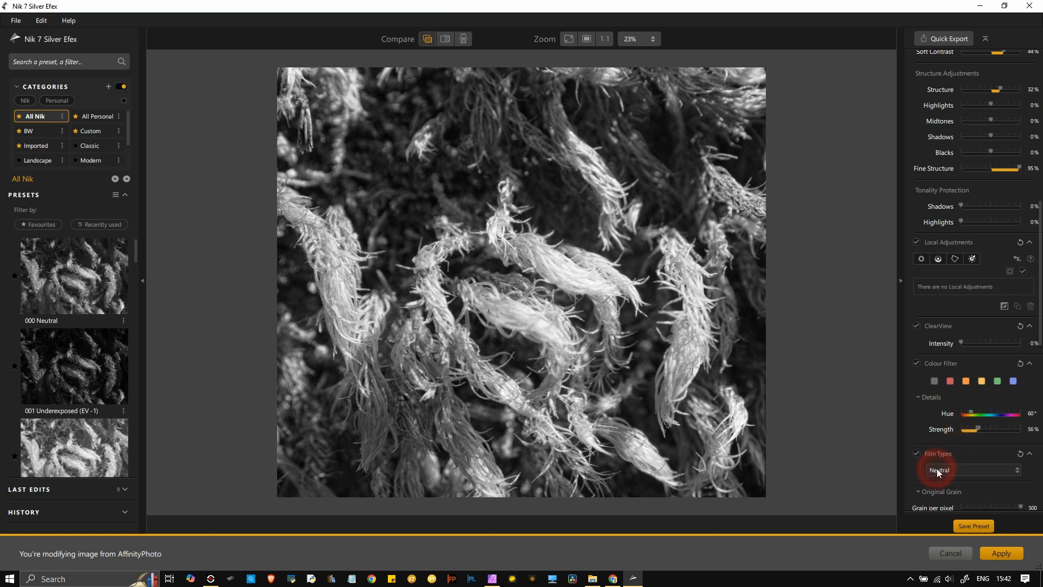
# - Switch to the Kodak ISO 32 Panatomic X film type with Grain Hardness at 24%
pyautogui.scroll(-3, 935, 468)
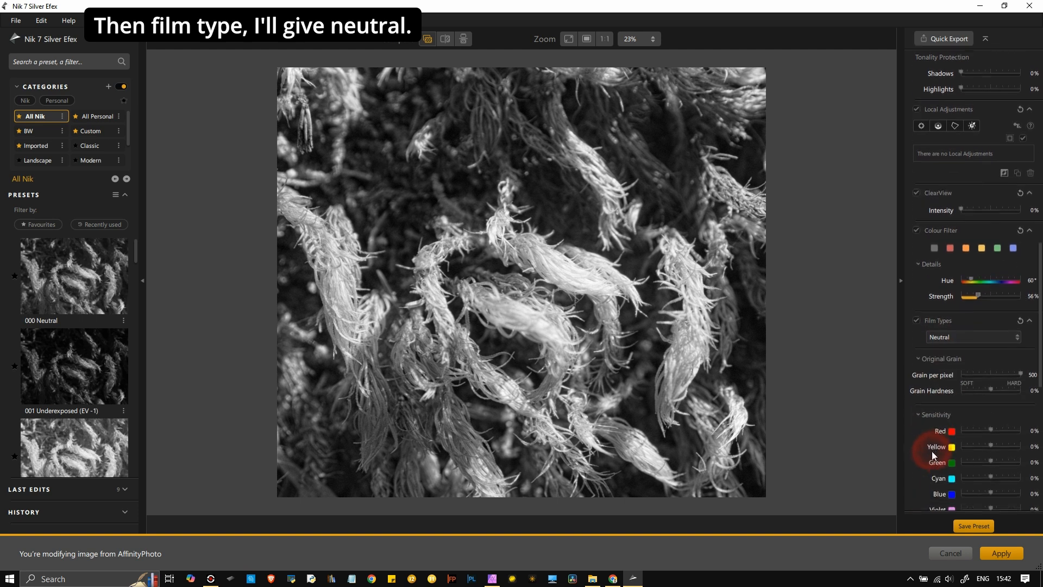
pyautogui.click(969, 326)
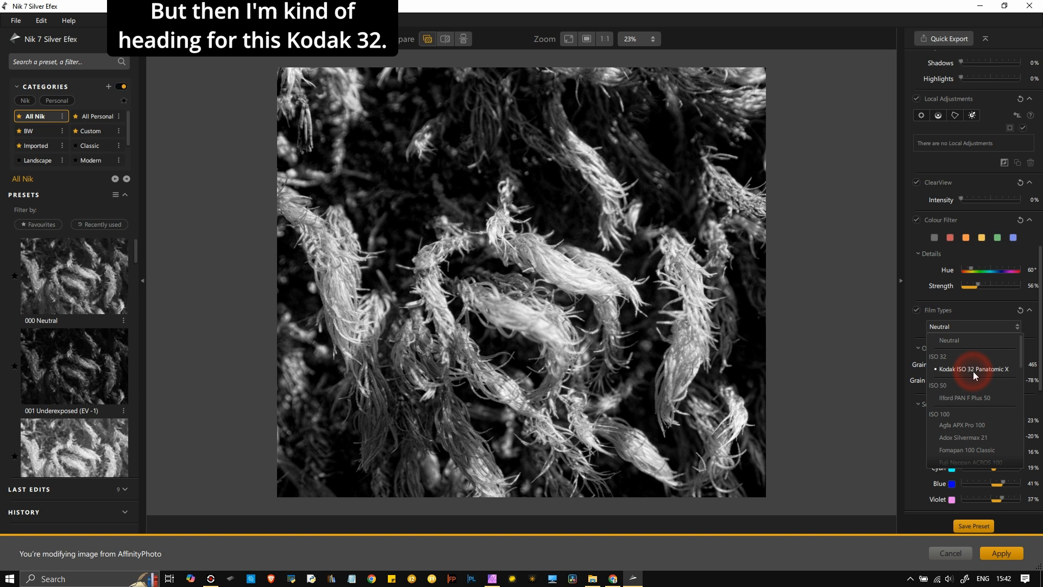
pyautogui.click(973, 370)
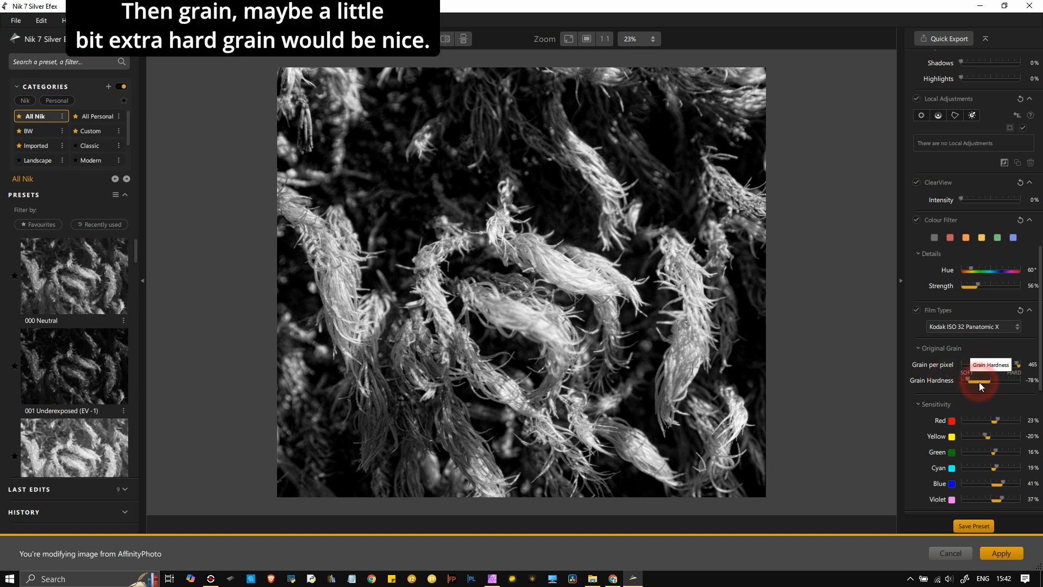
pyautogui.moveTo(980, 384); pyautogui.dragTo(1000, 386)
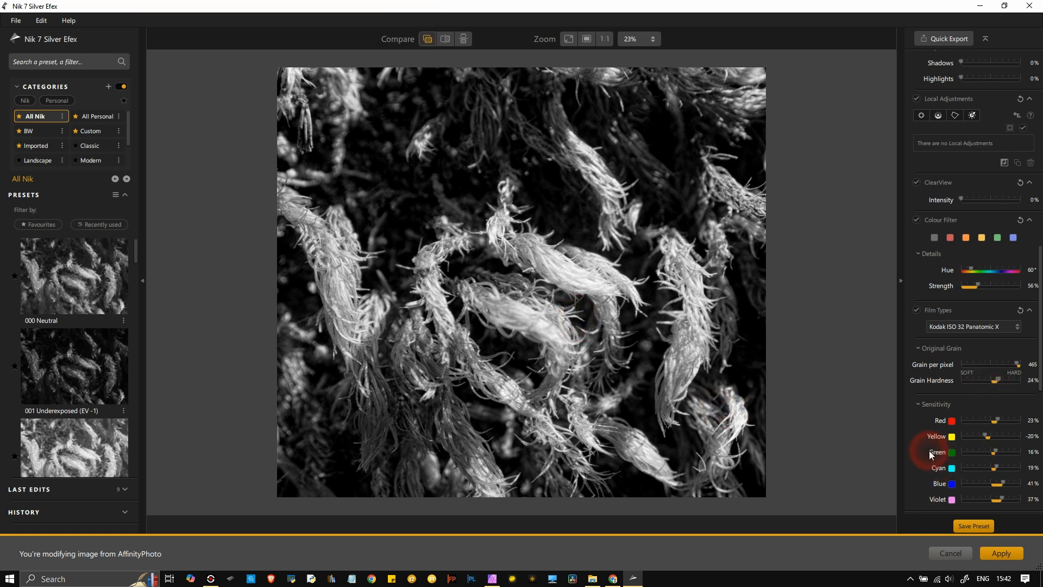
# - Raise Red film sensitivity to 38% and Yellow to 30% to brighten the moss strands
pyautogui.scroll(-5, 929, 451)
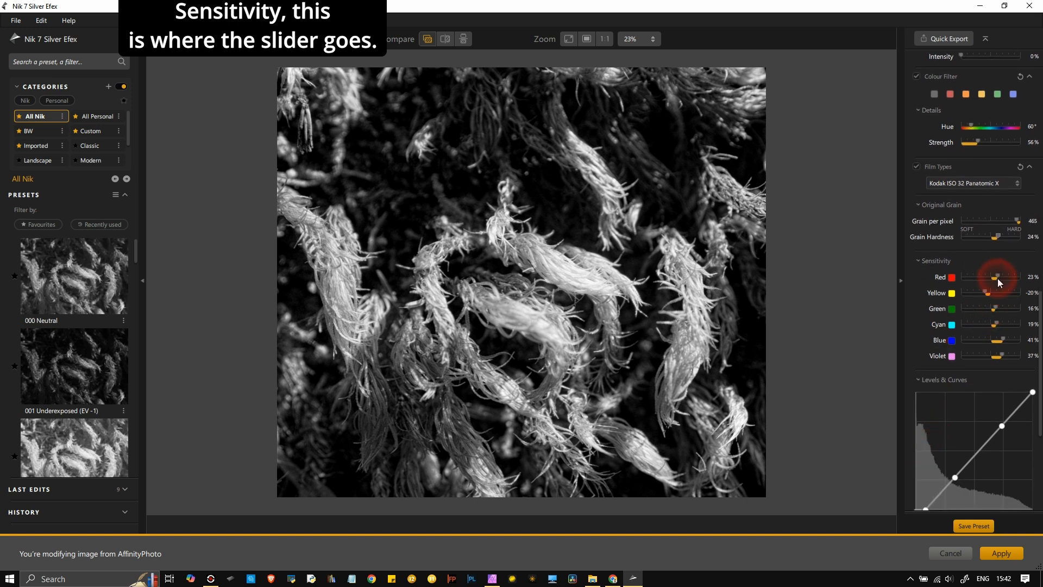
pyautogui.moveTo(998, 278); pyautogui.dragTo(1001, 319)
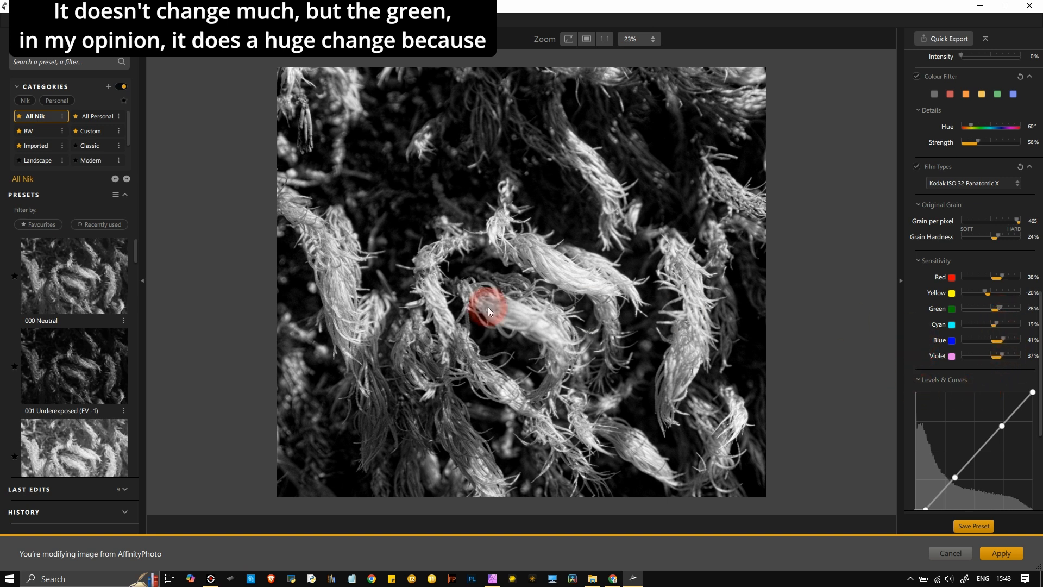
pyautogui.moveTo(983, 294); pyautogui.dragTo(1001, 306)
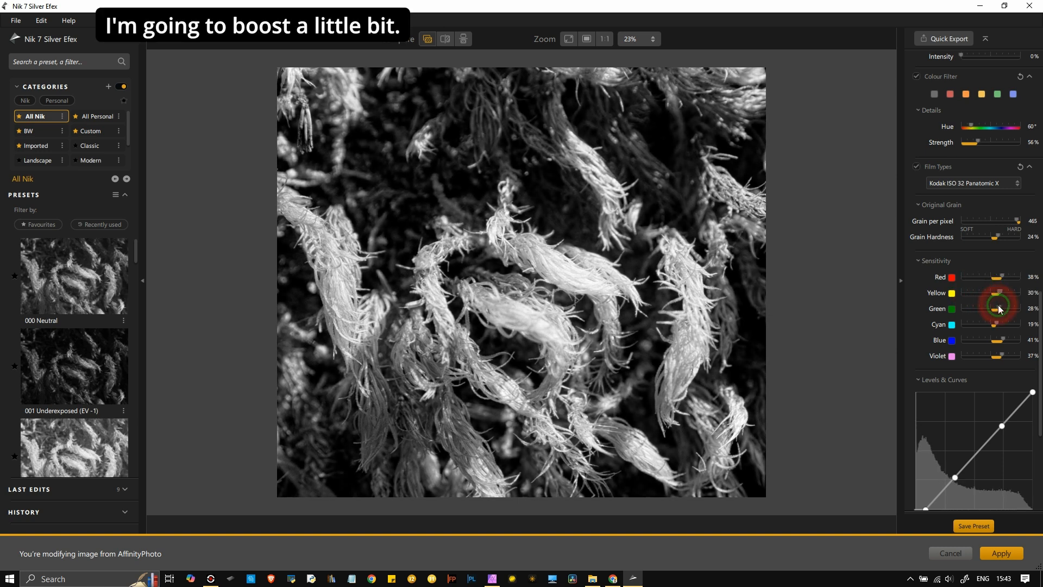
pyautogui.scroll(-4, 905, 331)
pyautogui.scroll(-1, 905, 331)
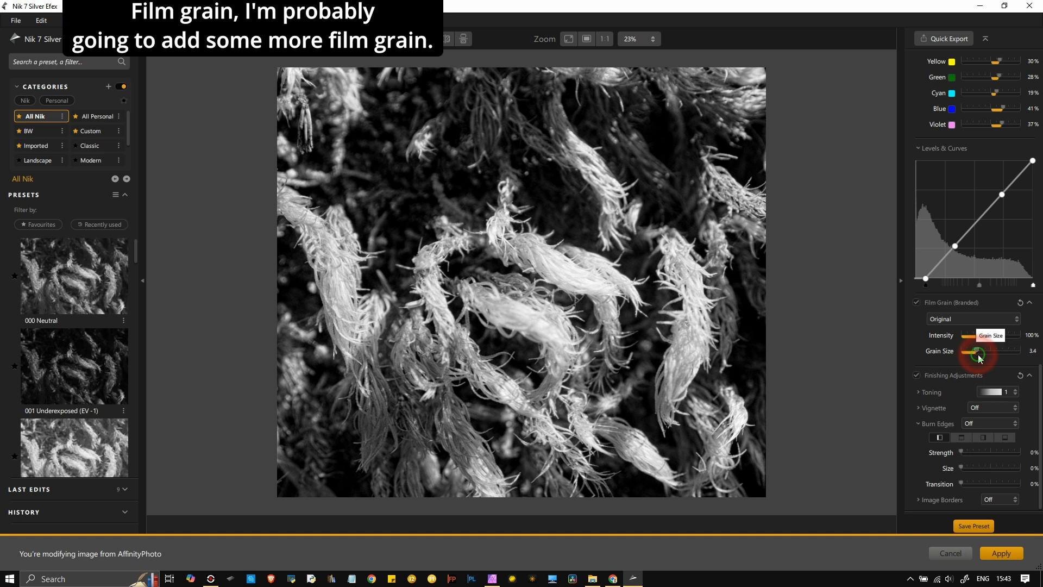
# - Increase Film Grain size to 4.8 and open the Vignette choices
pyautogui.moveTo(980, 355); pyautogui.dragTo(987, 357)
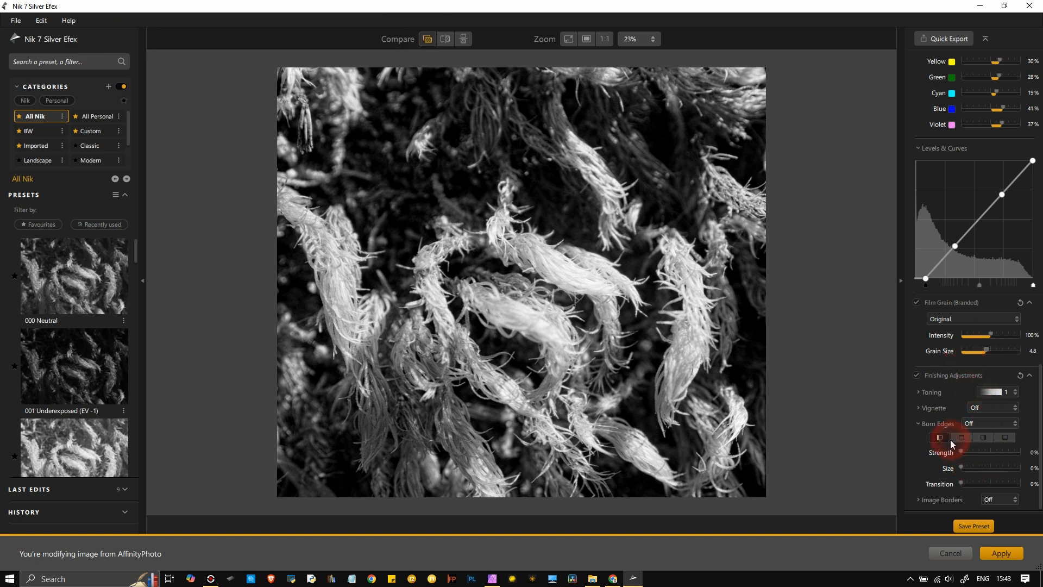
pyautogui.click(984, 409)
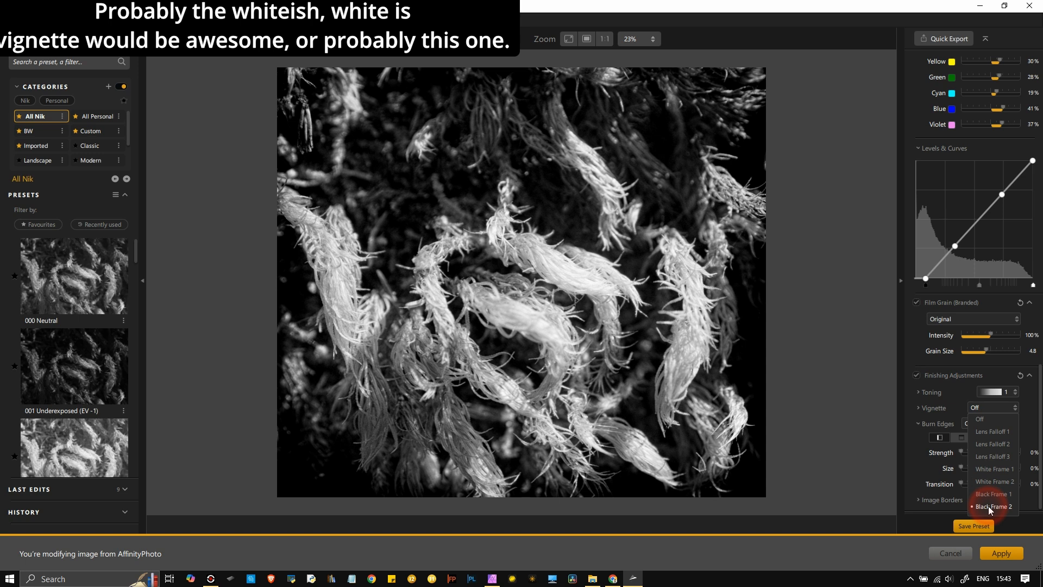
# - Apply the Black Frame 2 vignette, leaving Burn Edges Off after previewing its presets
pyautogui.click(989, 507)
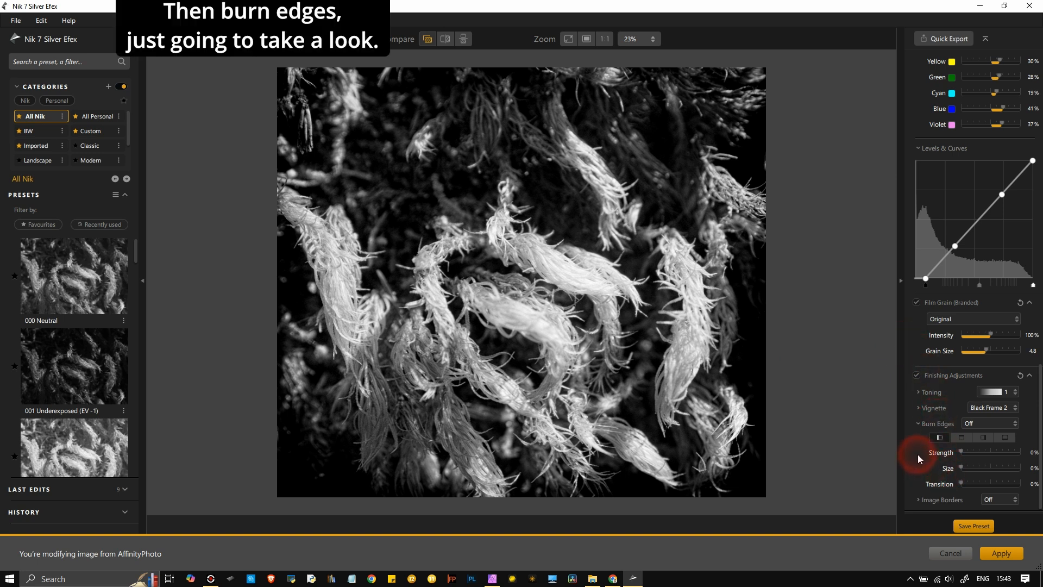
pyautogui.click(974, 424)
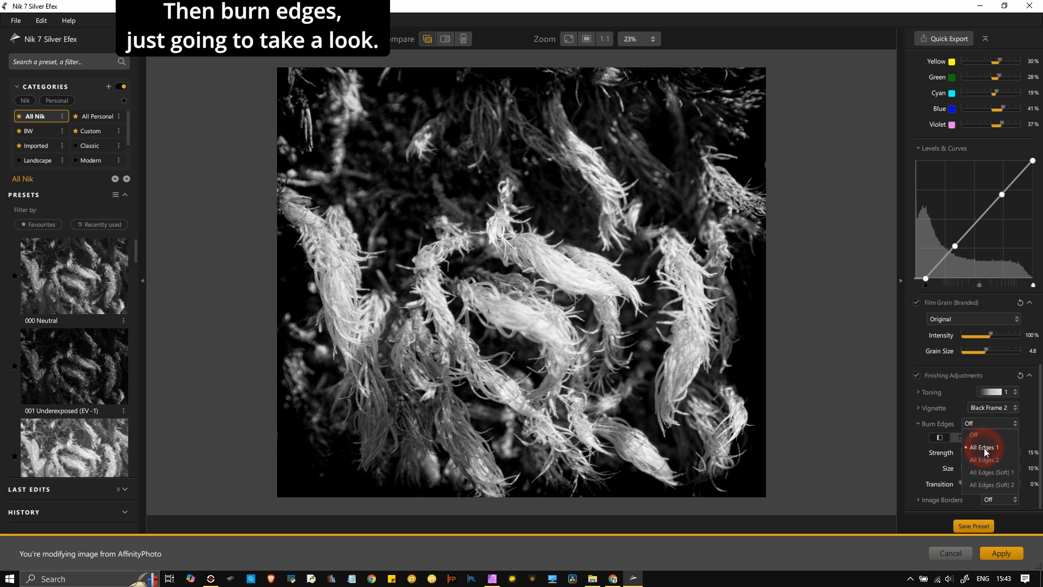
pyautogui.click(975, 434)
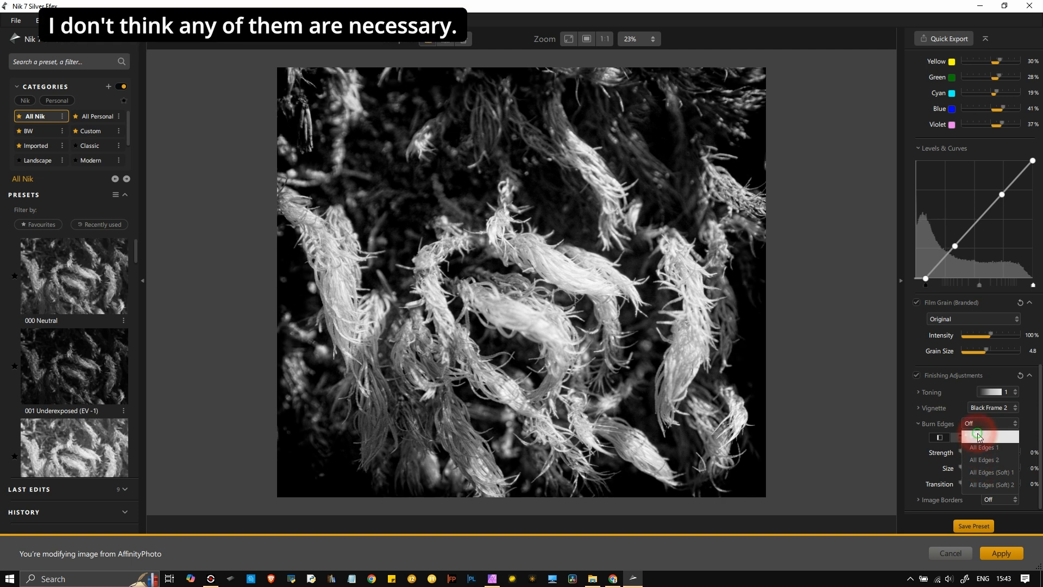
pyautogui.click(990, 393)
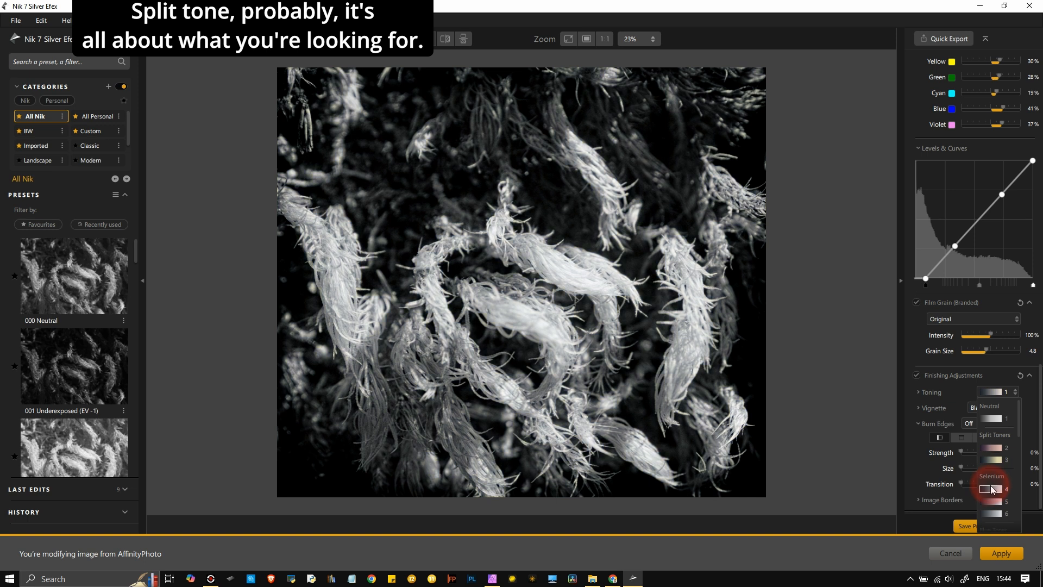
# - Apply Coffee toning preset 13 for a warm sepia tint
pyautogui.scroll(-1, 992, 489)
pyautogui.scroll(-3, 992, 489)
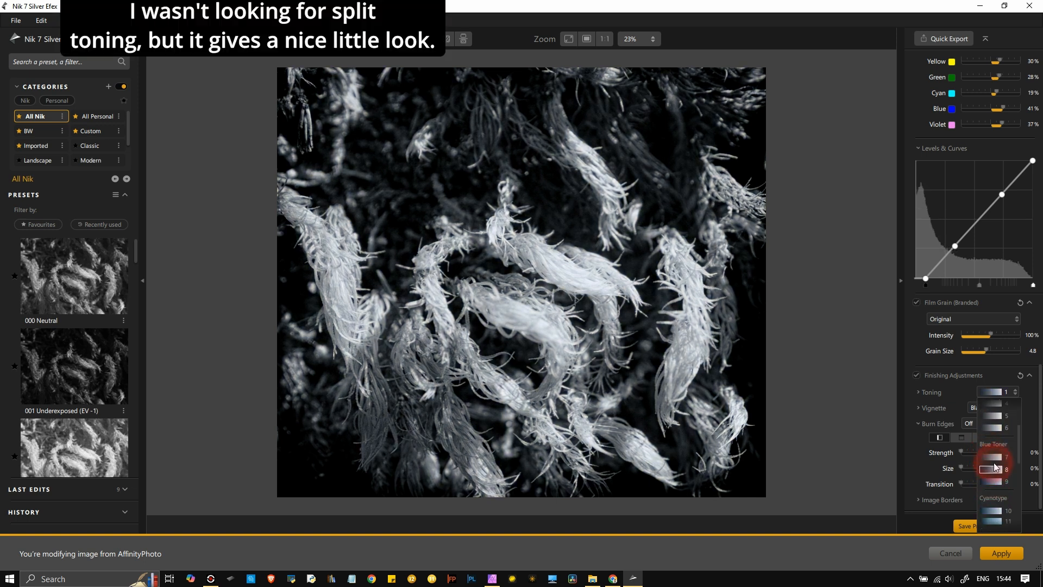
pyautogui.scroll(-3, 995, 478)
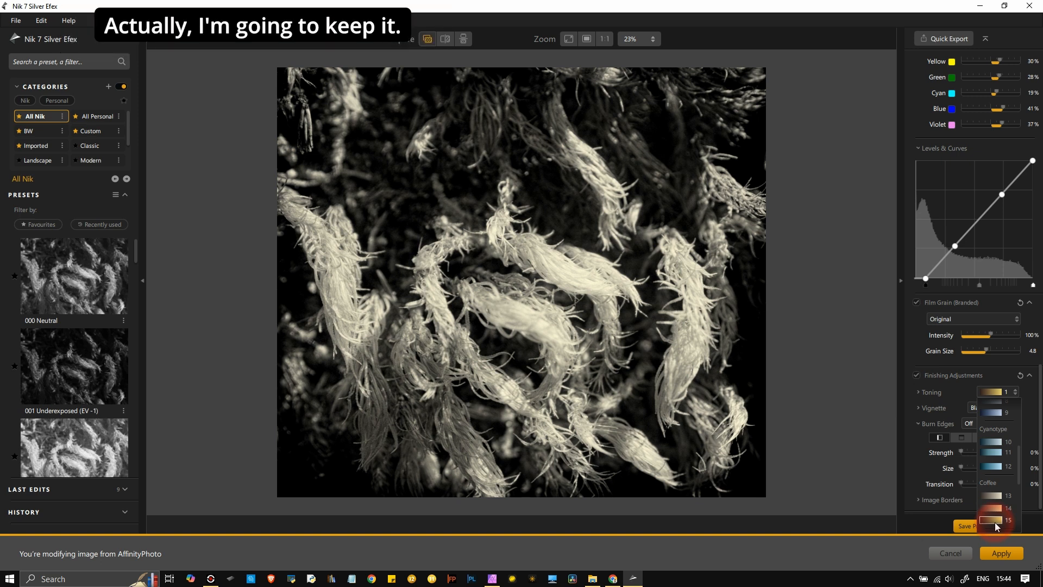
pyautogui.click(991, 495)
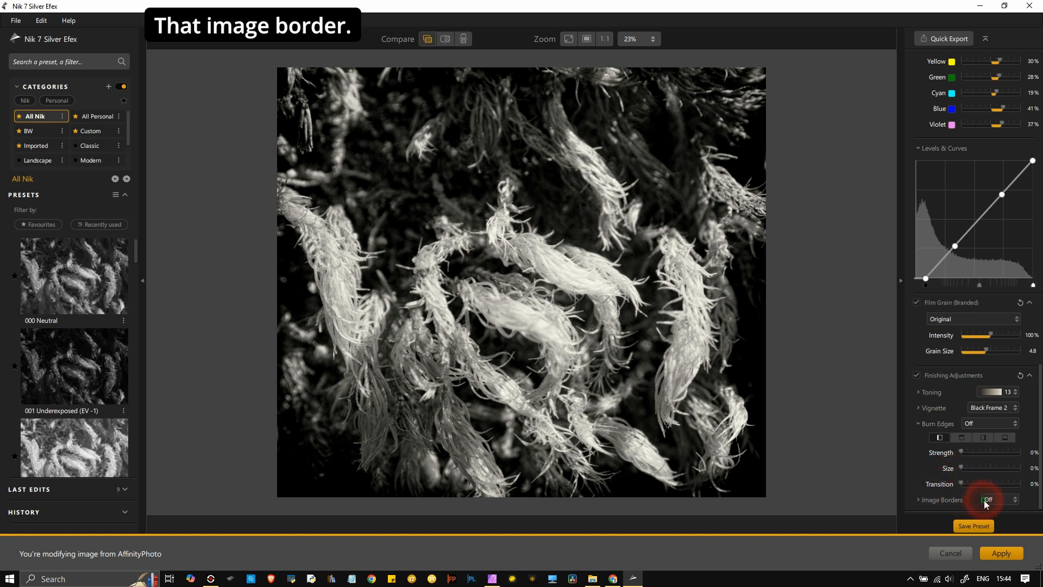
# - Add the rough Type 11 image border and apply the Silver Efex result to the photo
pyautogui.click(984, 499)
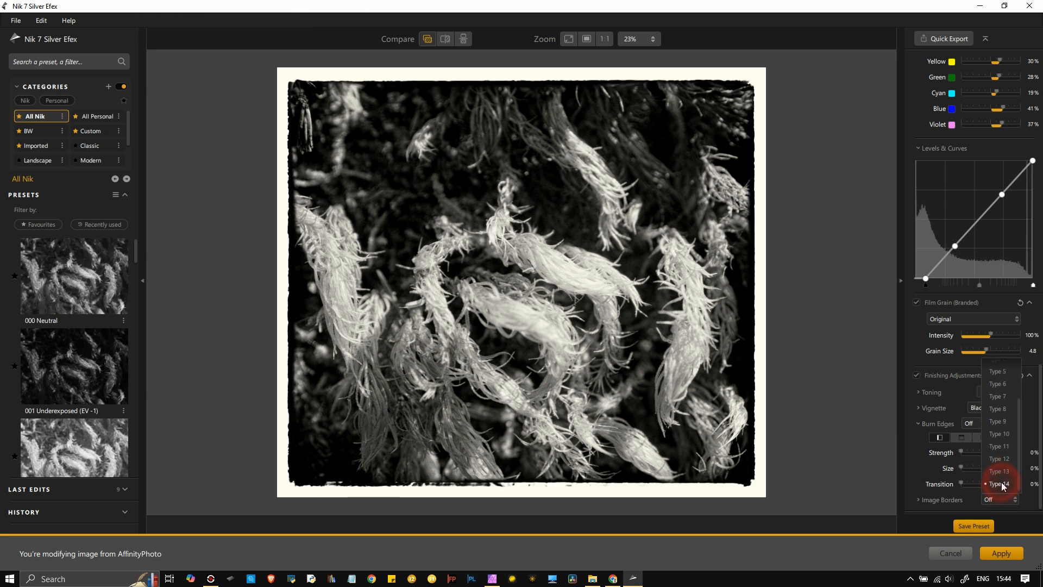
pyautogui.click(1000, 447)
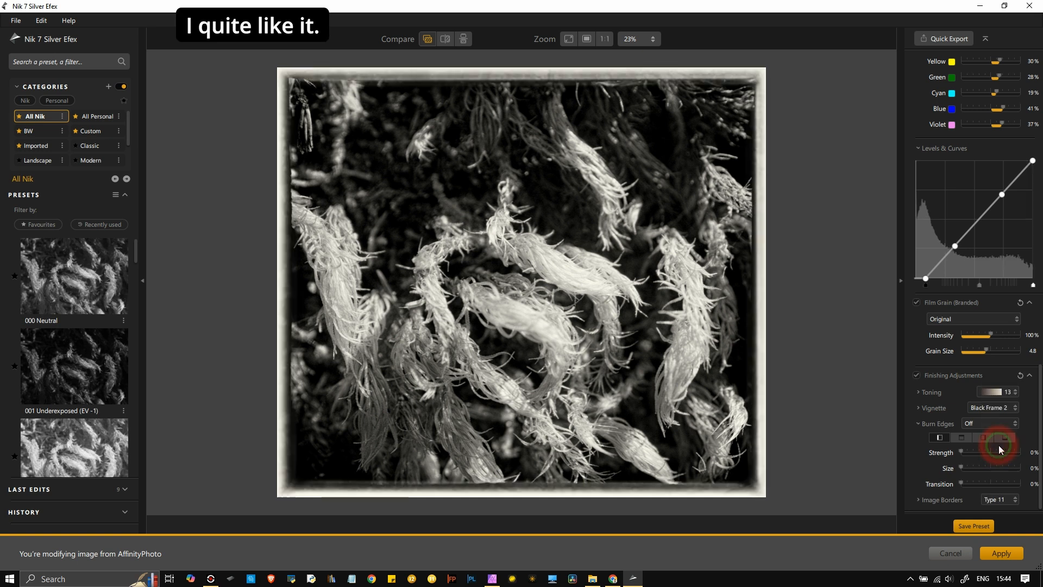
pyautogui.click(907, 453)
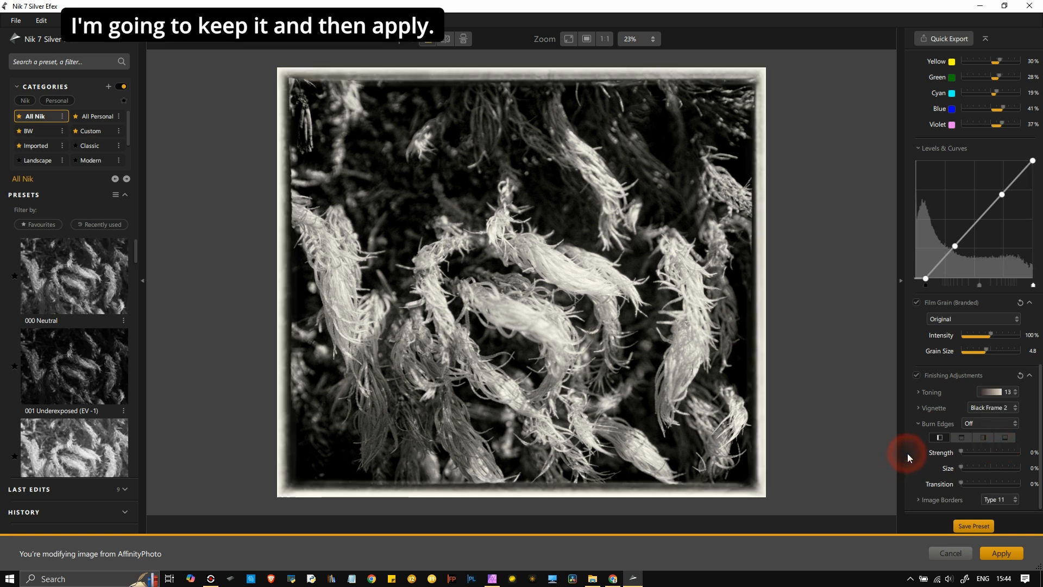
pyautogui.click(1001, 553)
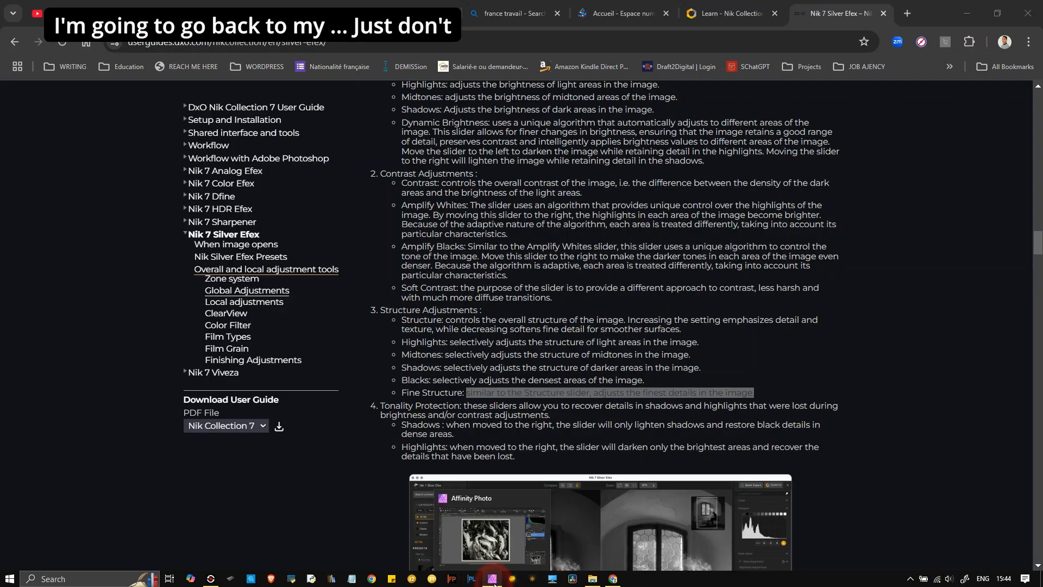
# - Scroll the Silver Efex guide page past Presets and Zone system to Global Adjustments
pyautogui.scroll(20, 448, 192)
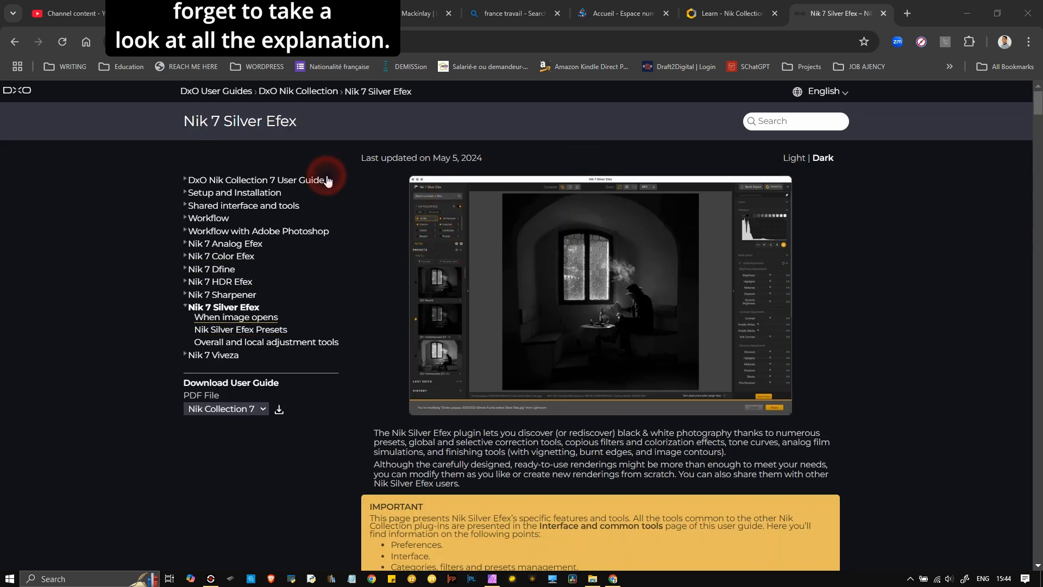
pyautogui.scroll(-15, 694, 387)
pyautogui.scroll(-10, 693, 387)
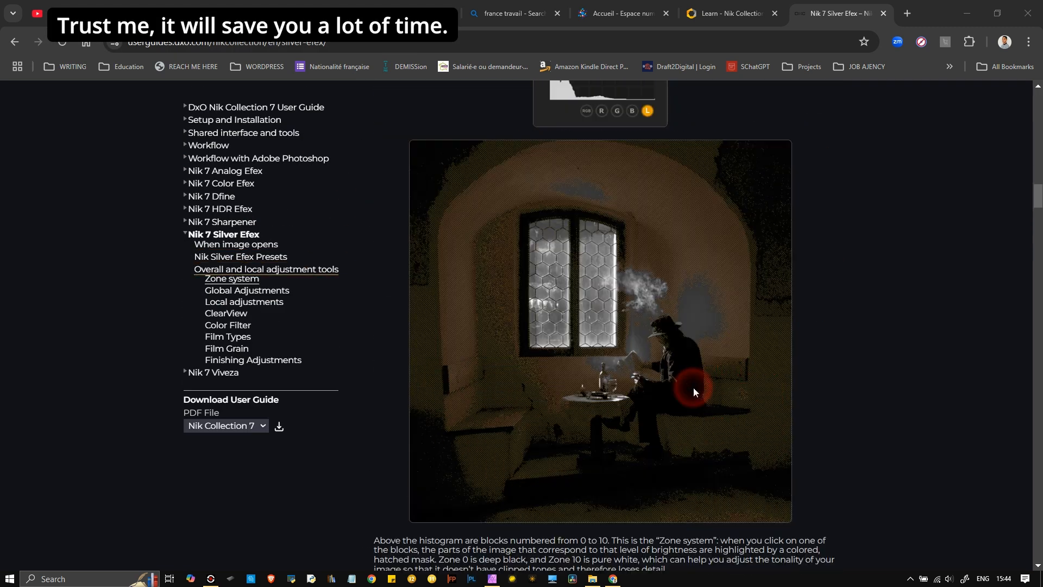
pyautogui.scroll(-5, 693, 387)
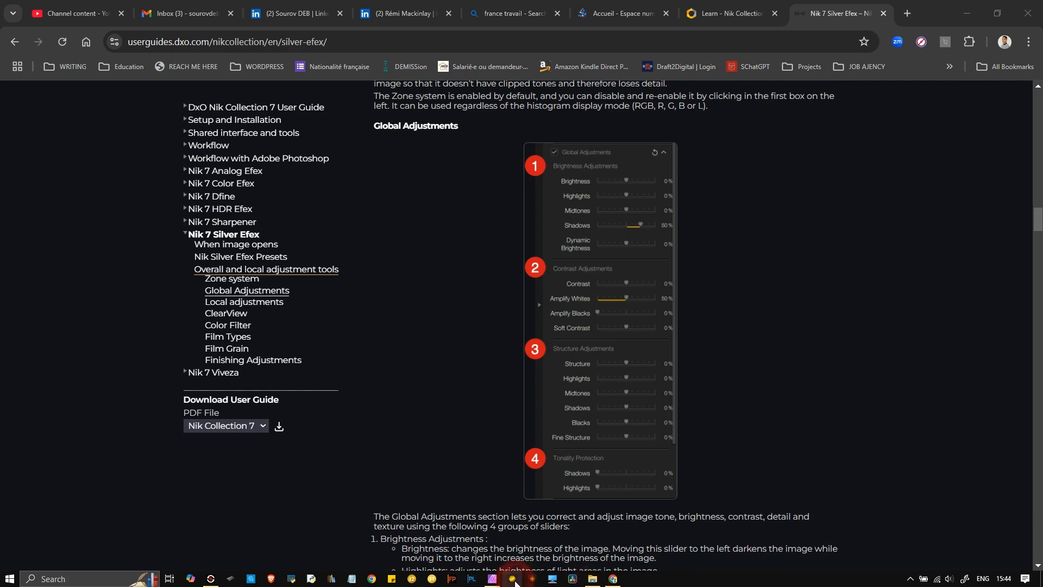
# - Back in Affinity Photo, flip the top Background layer against the colour moss, ending with it visible
pyautogui.click(492, 578)
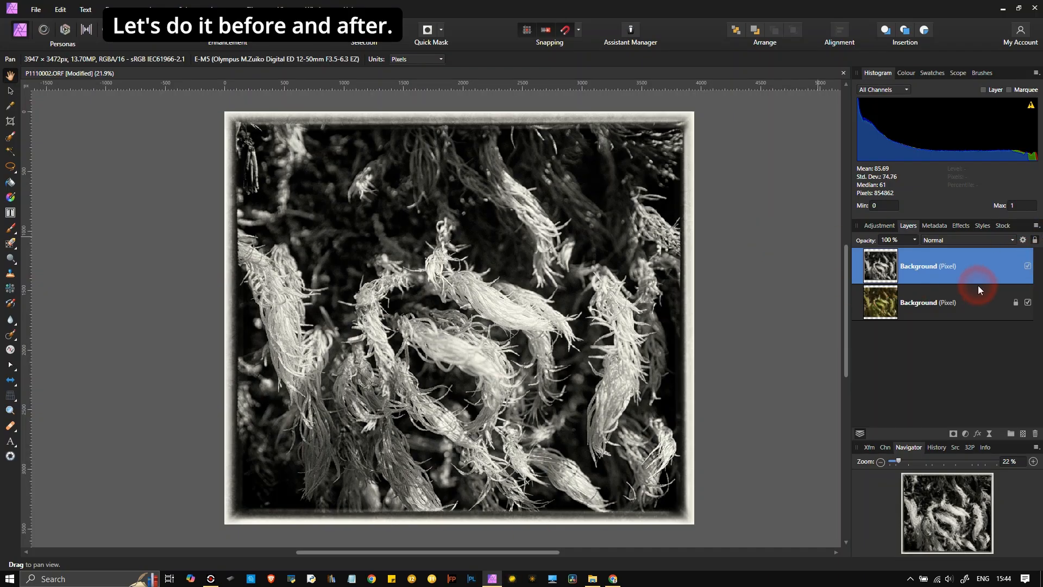
pyautogui.click(1028, 266)
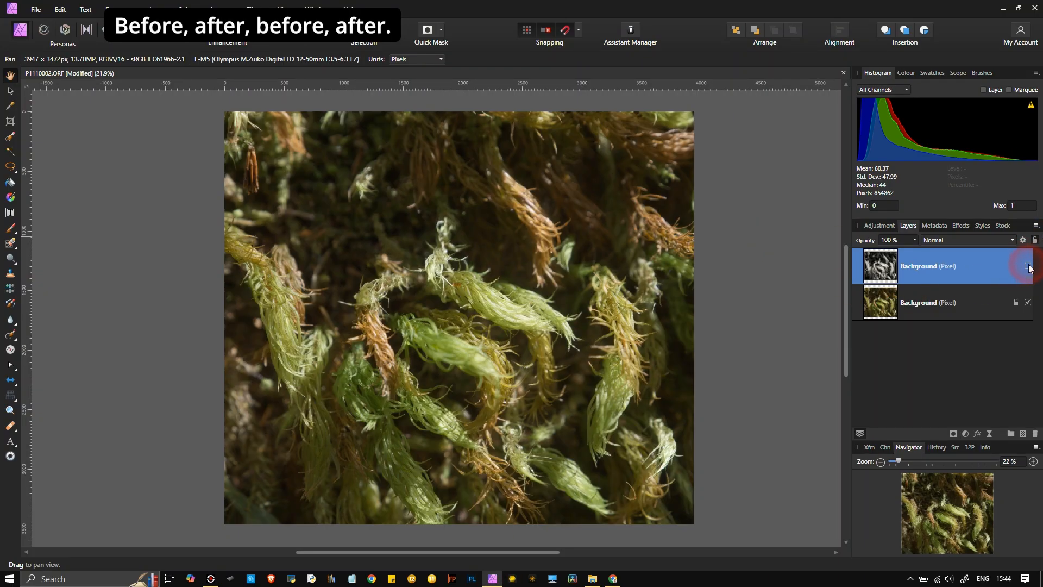
pyautogui.click(1029, 265)
pyautogui.click(1029, 266)
pyautogui.click(1029, 265)
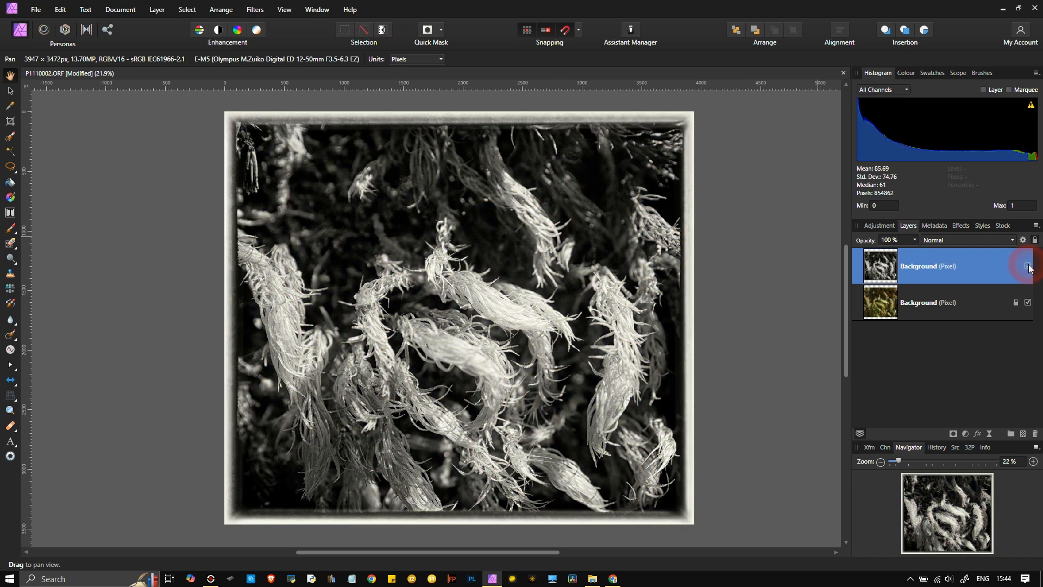
pyautogui.click(1028, 266)
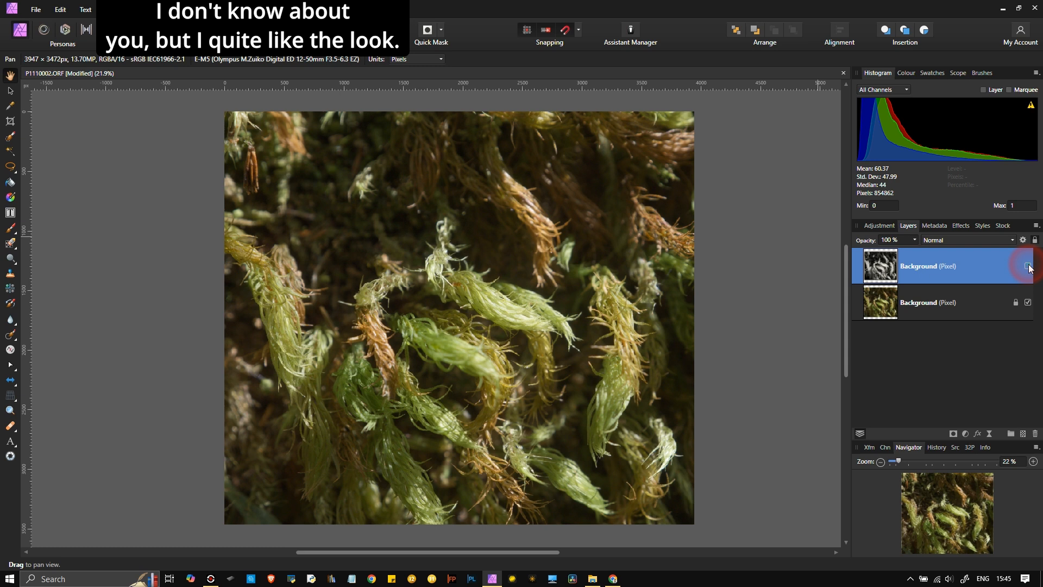
pyautogui.click(1029, 266)
pyautogui.click(1028, 266)
pyautogui.click(1028, 265)
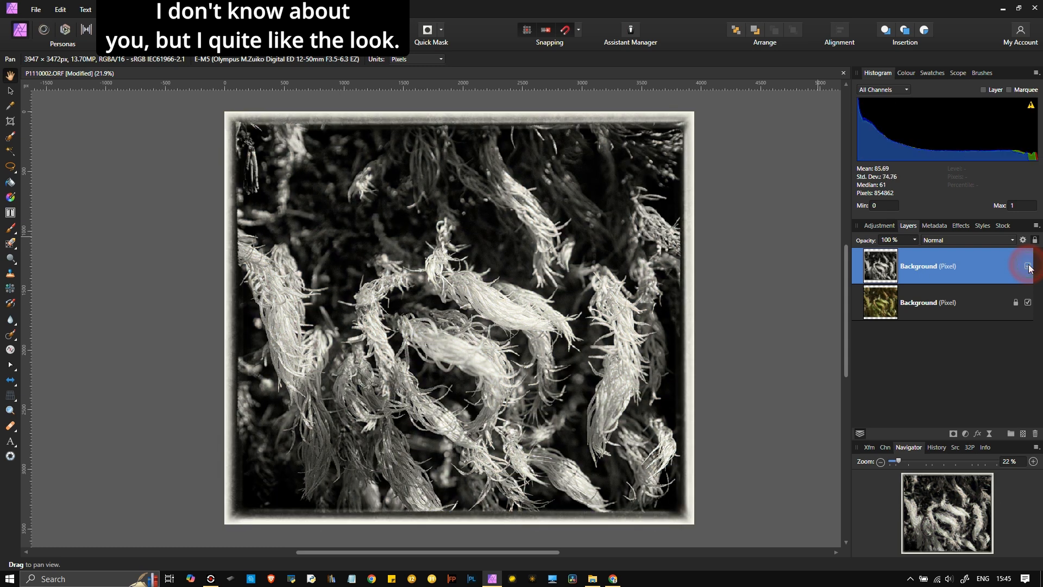